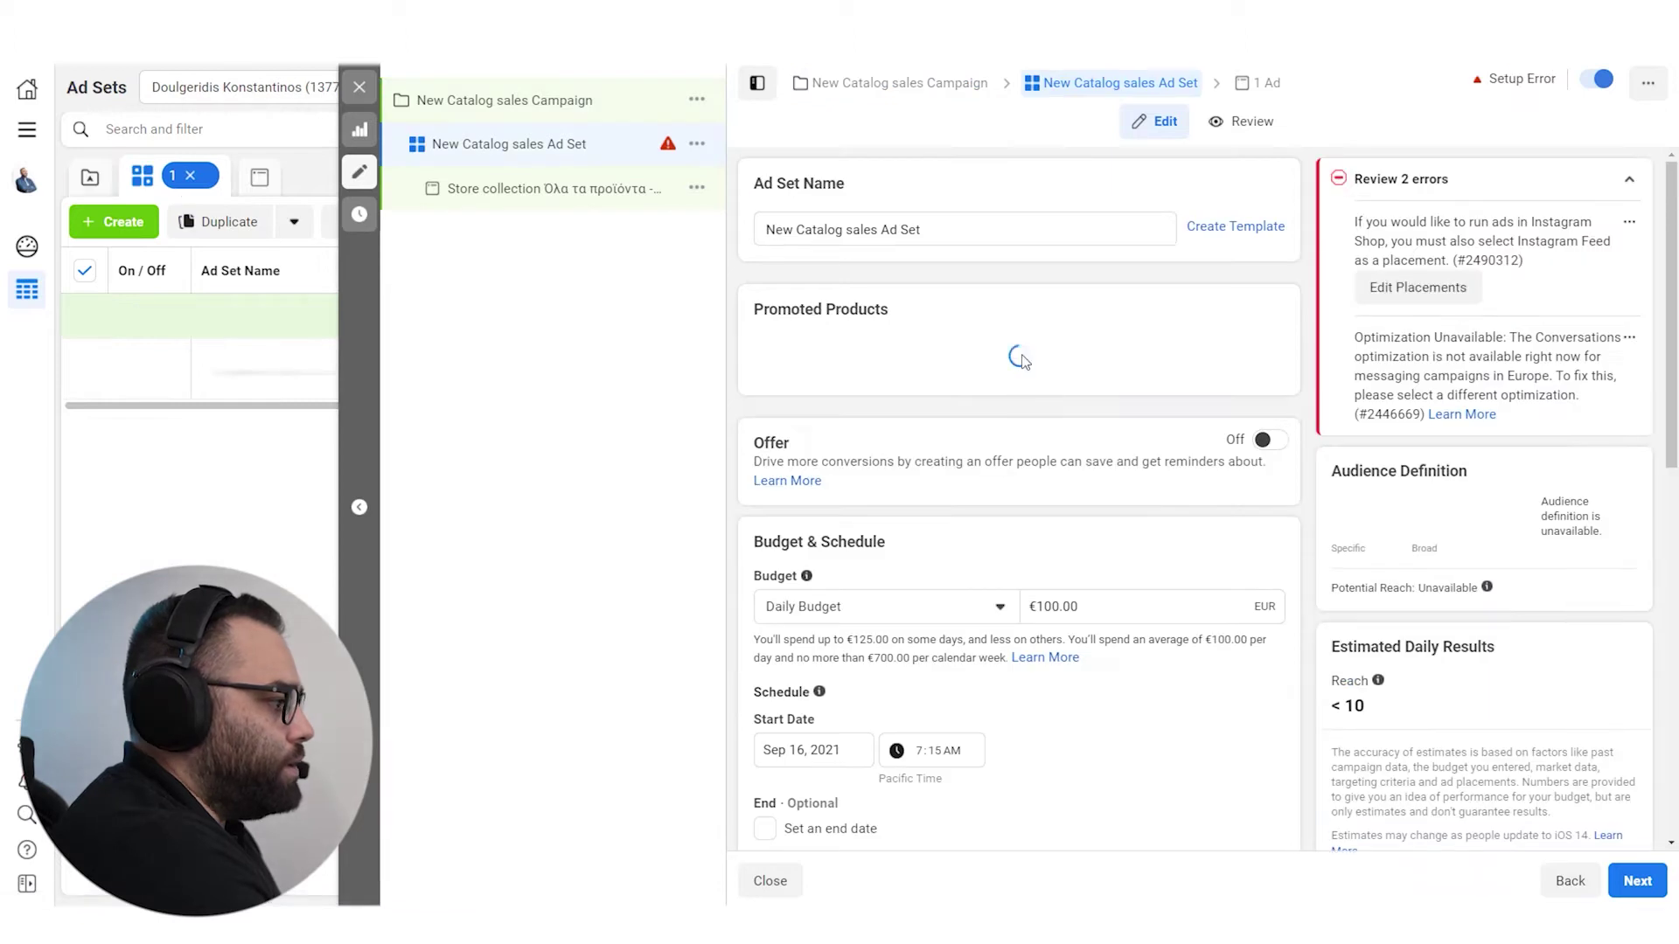
- Review the retargeting choices in the catalog sales ad set's audience and expand its additional targeting options
{"action": "scroll", "coordinate": [1018, 420], "scroll_direction": "down", "scroll_amount": 2}
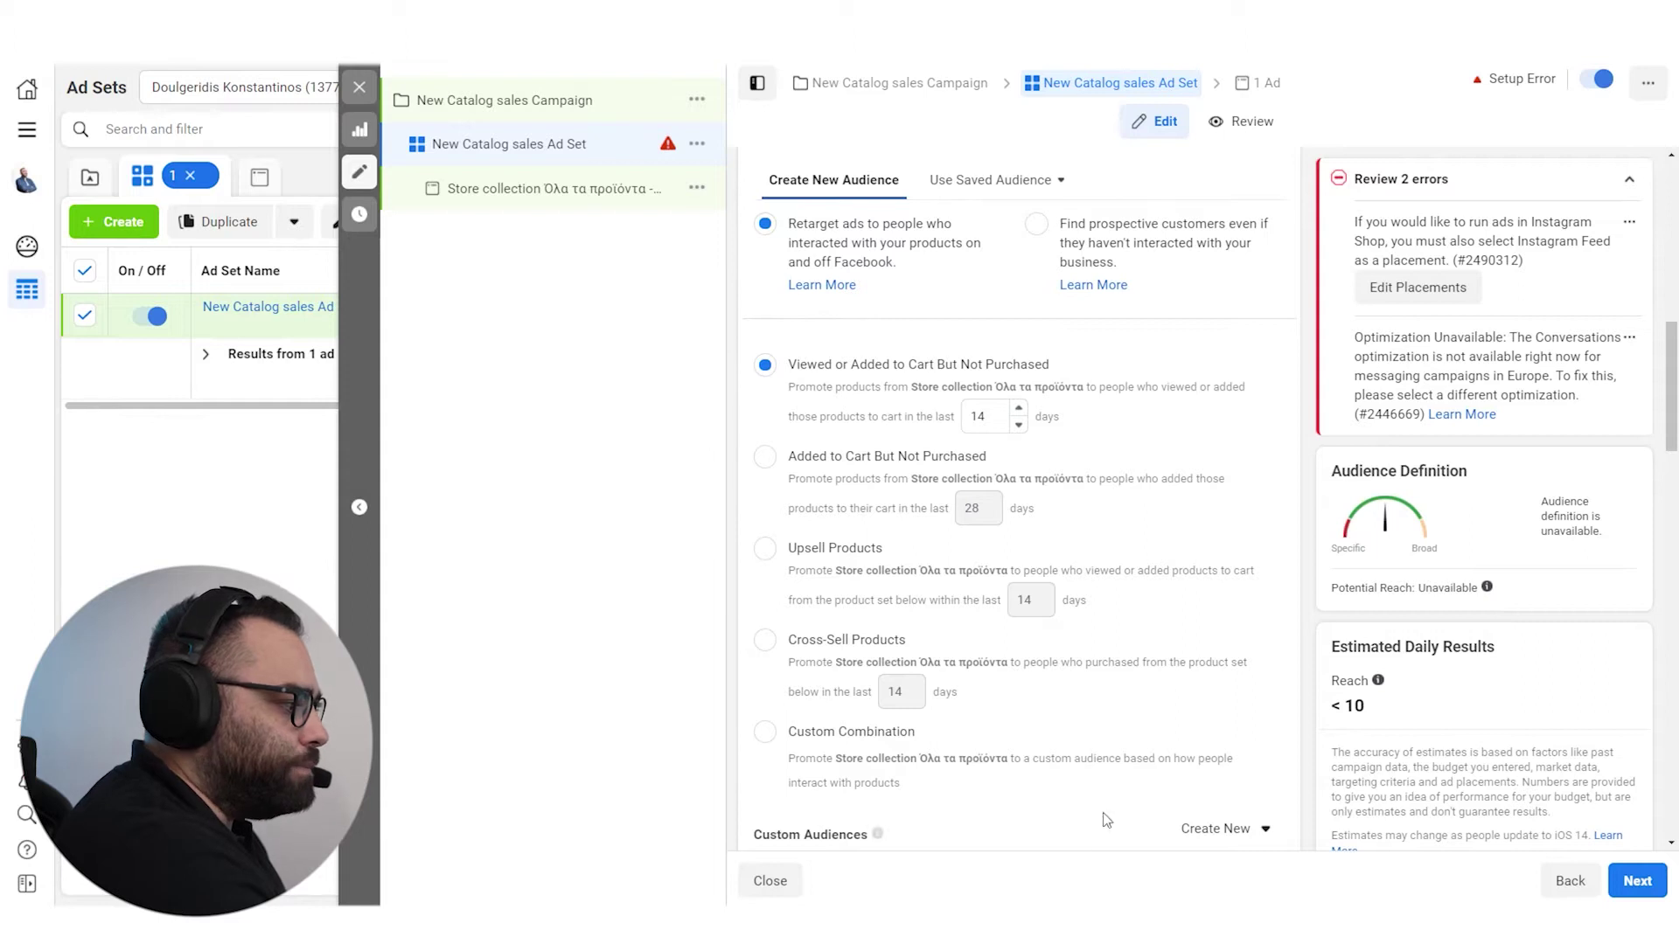
{"action": "scroll", "coordinate": [1058, 525], "scroll_direction": "down", "scroll_amount": 3}
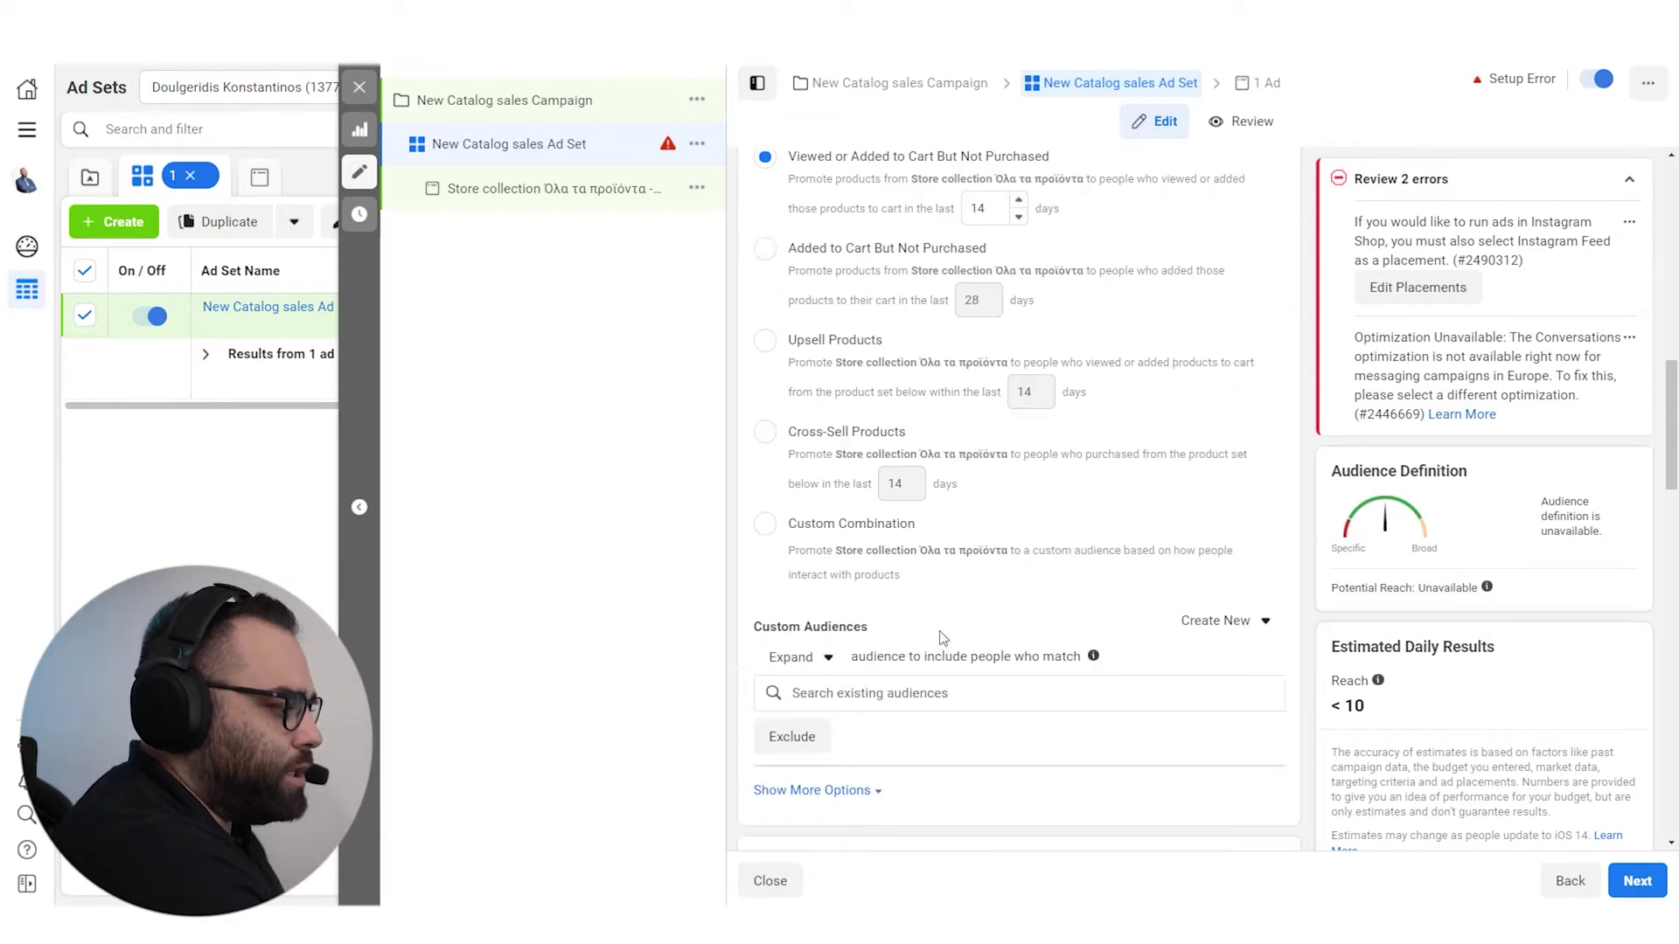
{"action": "left_click", "coordinate": [832, 736]}
{"action": "scroll", "coordinate": [1173, 607], "scroll_direction": "down", "scroll_amount": 5}
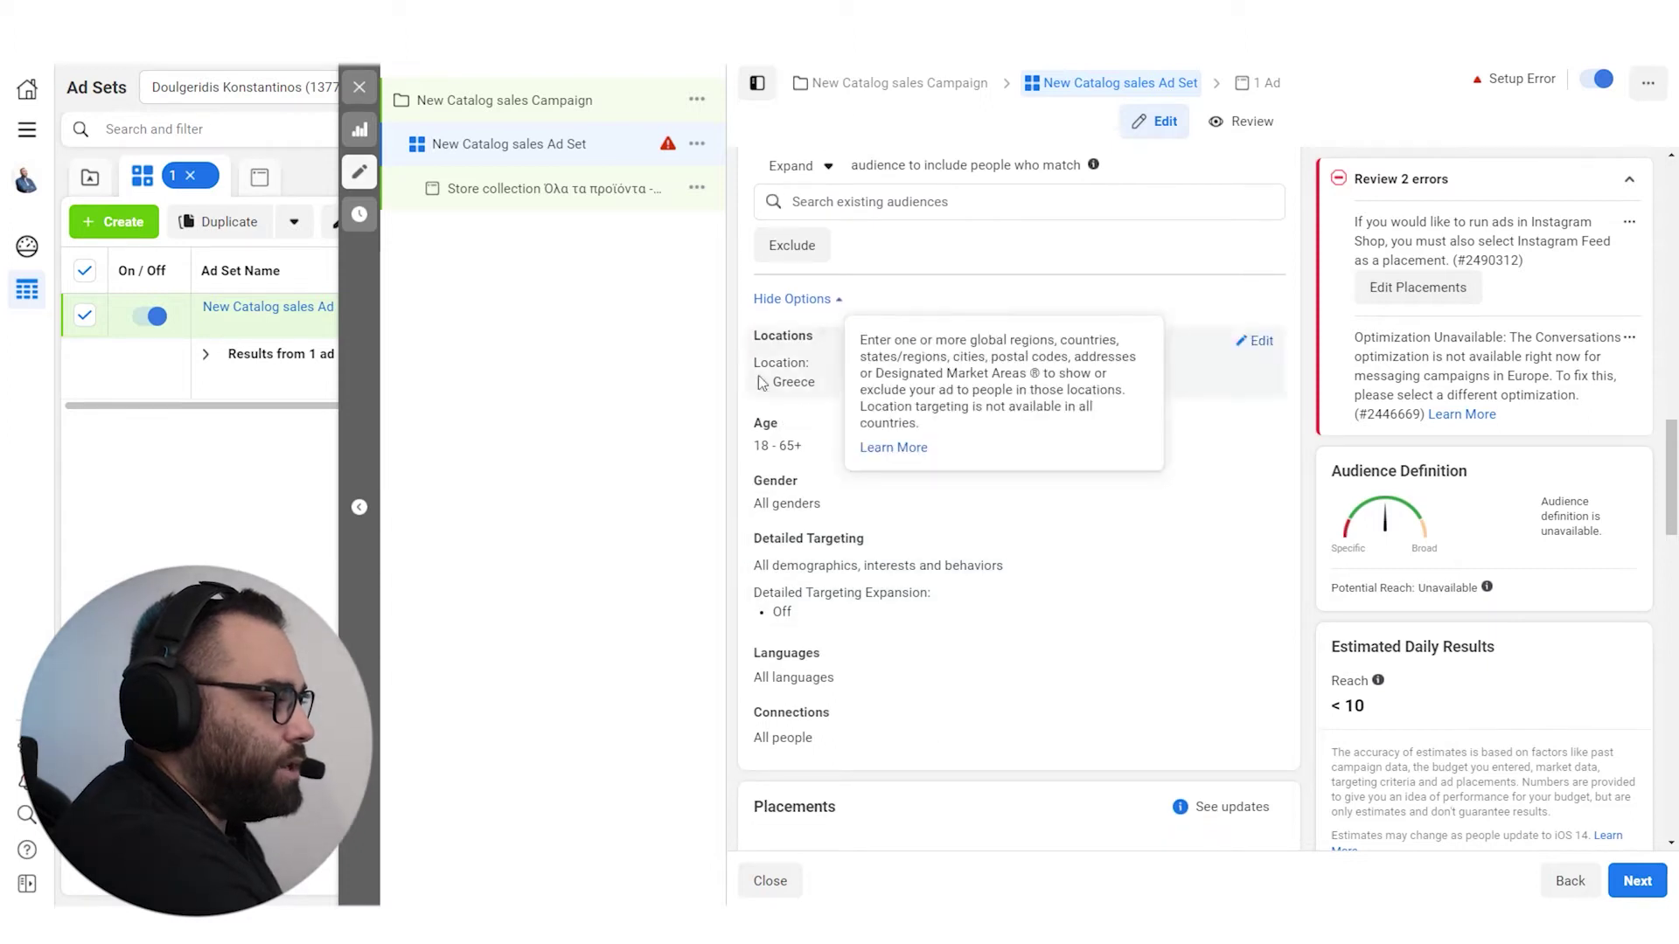
{"action": "left_click", "coordinate": [811, 302]}
{"action": "left_click", "coordinate": [799, 304]}
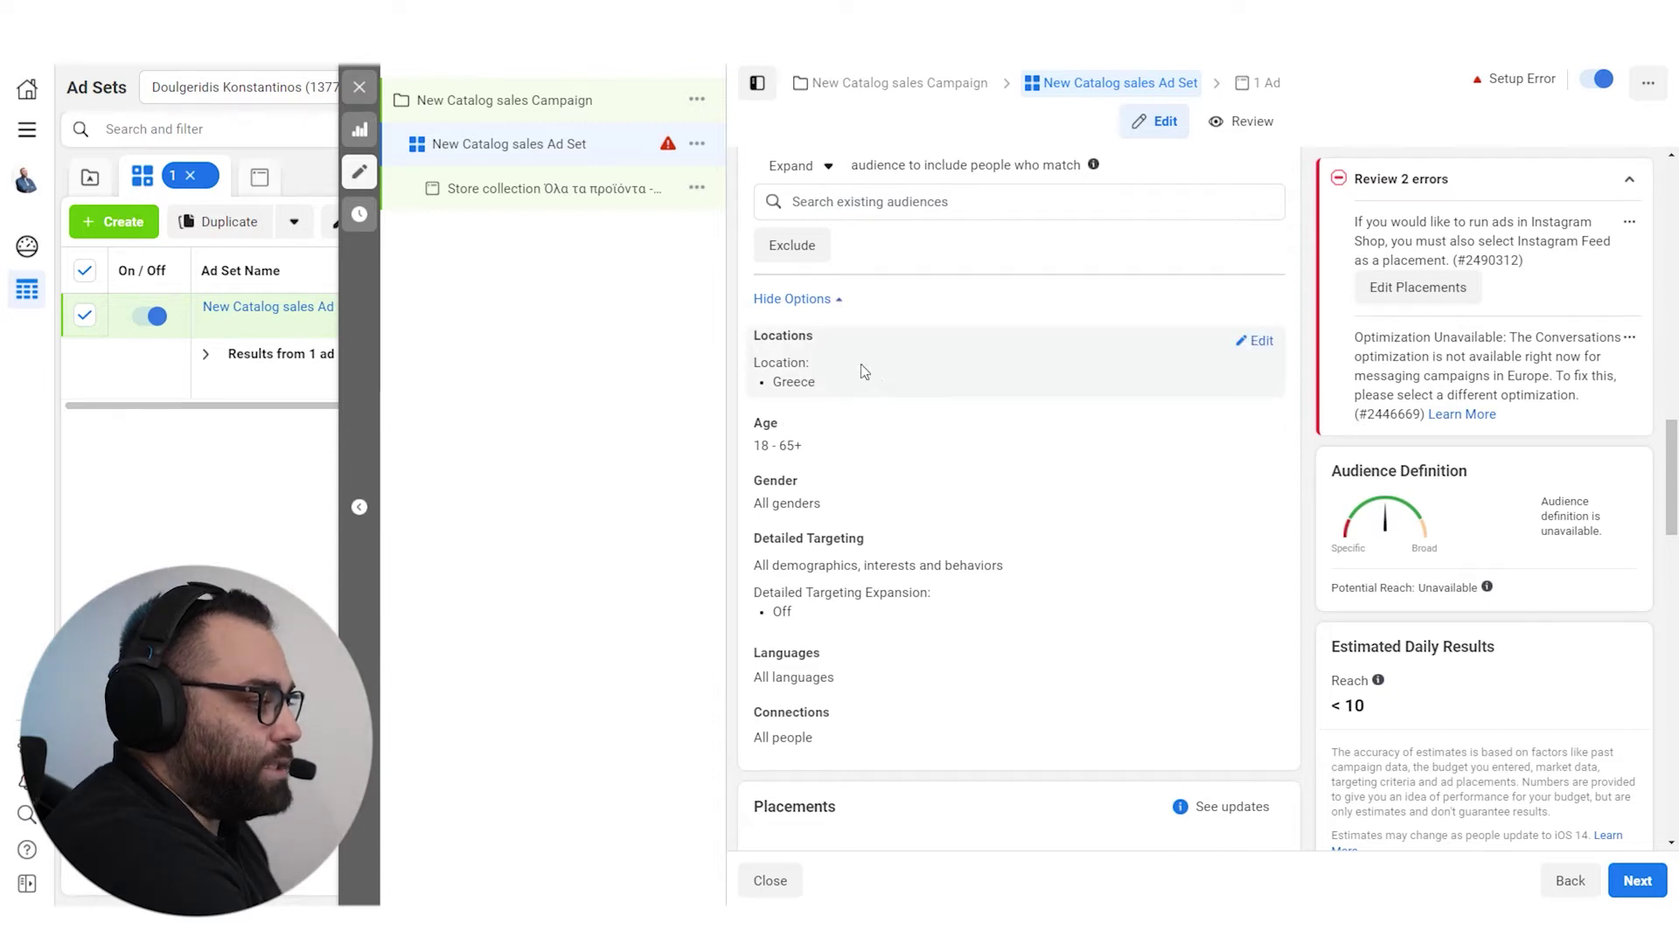
{"action": "left_click", "coordinate": [795, 299]}
- Switch the catalog sales ad set's audience to finding prospective customers and check the existing custom audiences
{"action": "scroll", "coordinate": [928, 452], "scroll_direction": "up", "scroll_amount": 10}
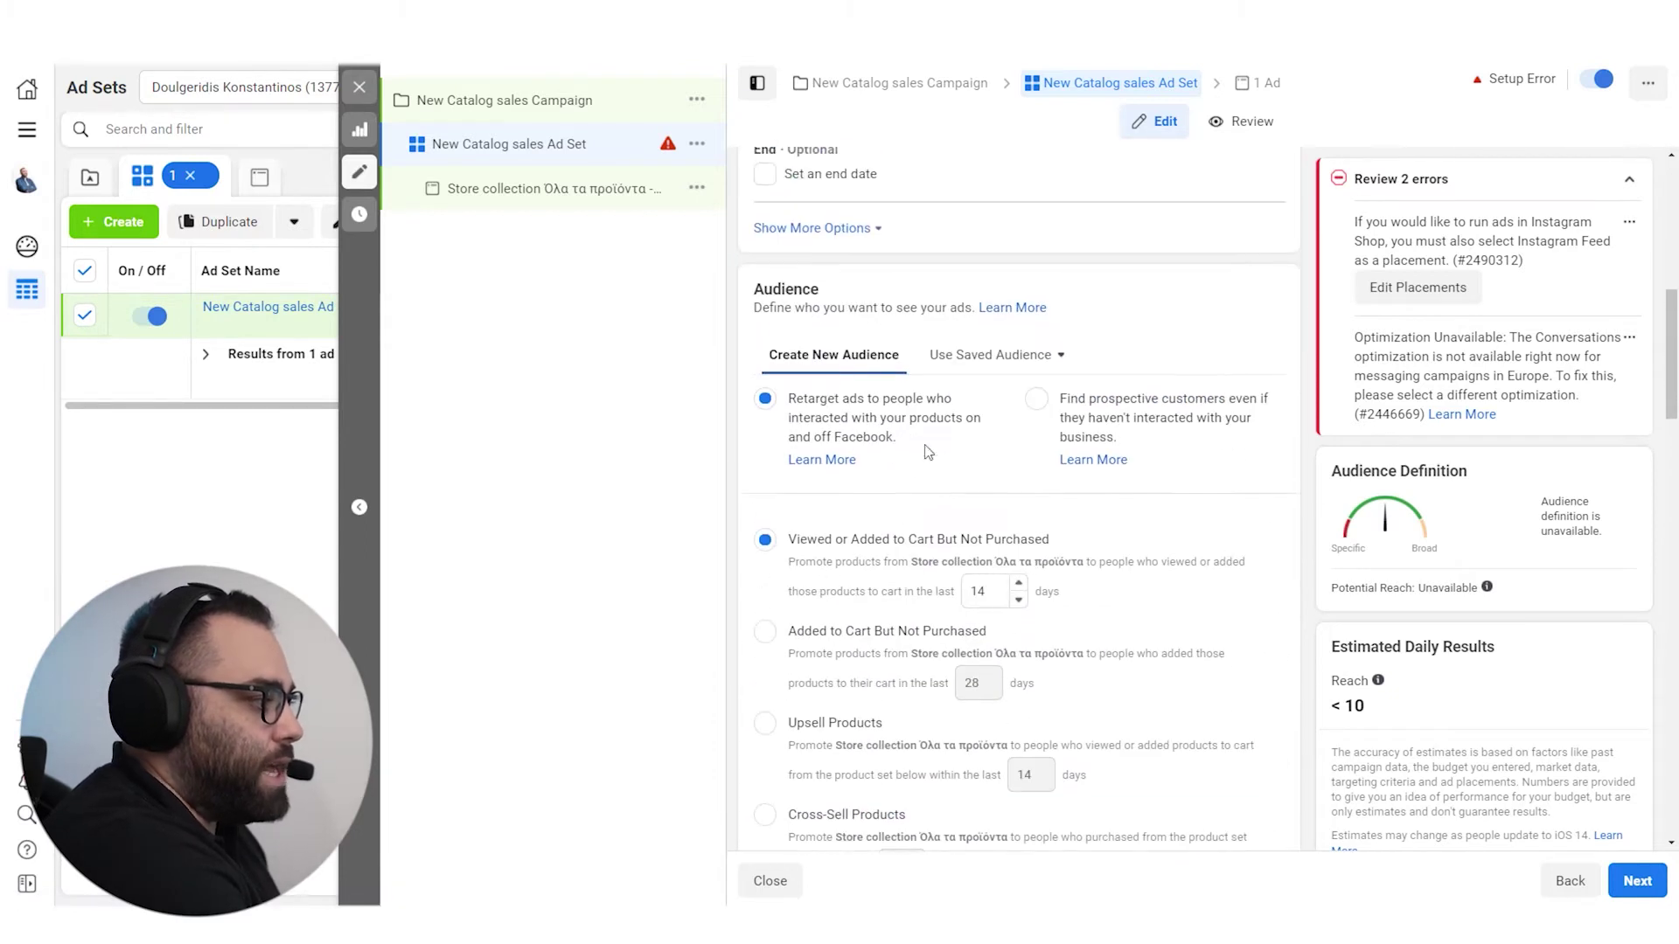
{"action": "left_click", "coordinate": [1035, 399]}
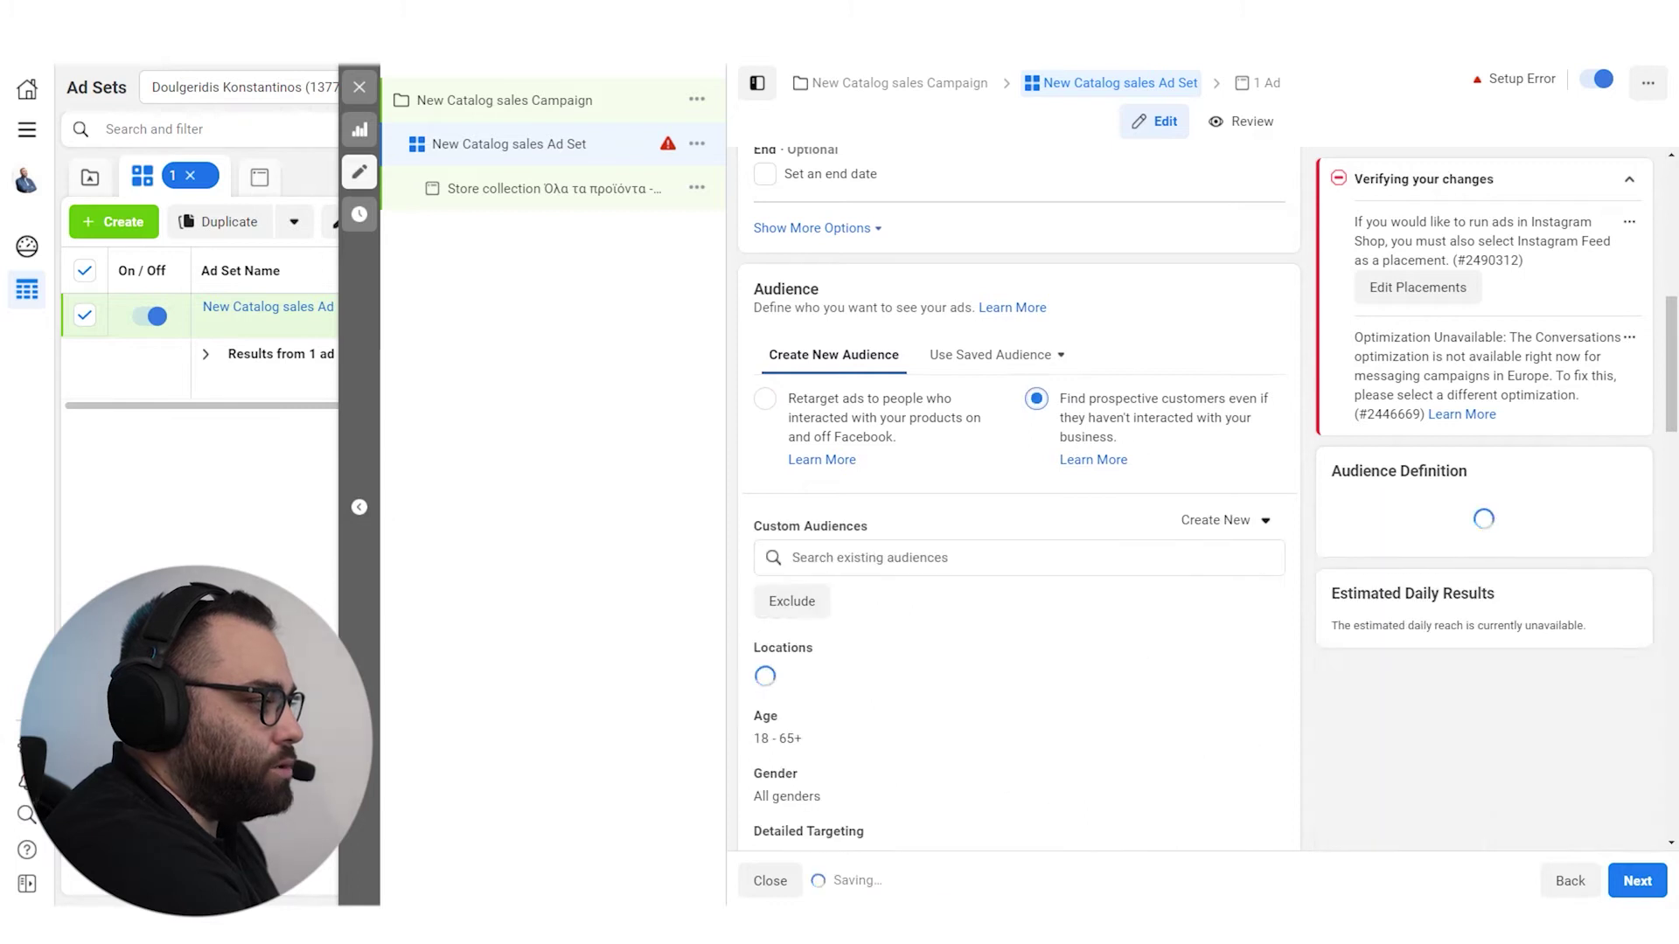
{"action": "scroll", "coordinate": [1137, 516], "scroll_direction": "down", "scroll_amount": 2}
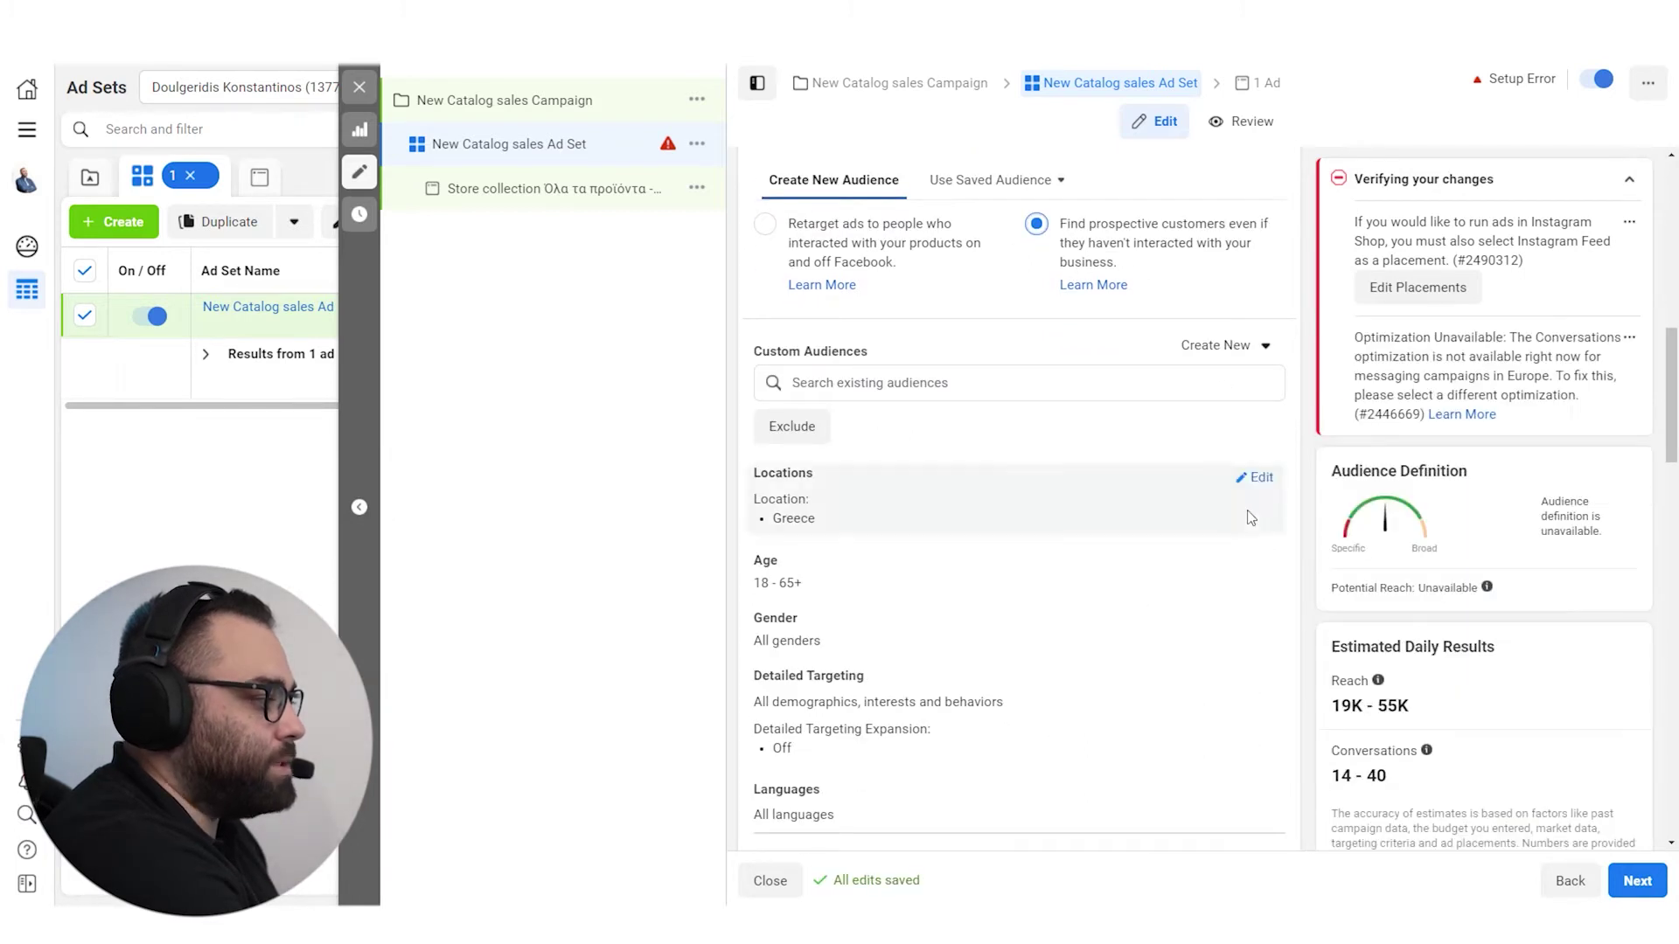
{"action": "scroll", "coordinate": [1085, 682], "scroll_direction": "down", "scroll_amount": 1}
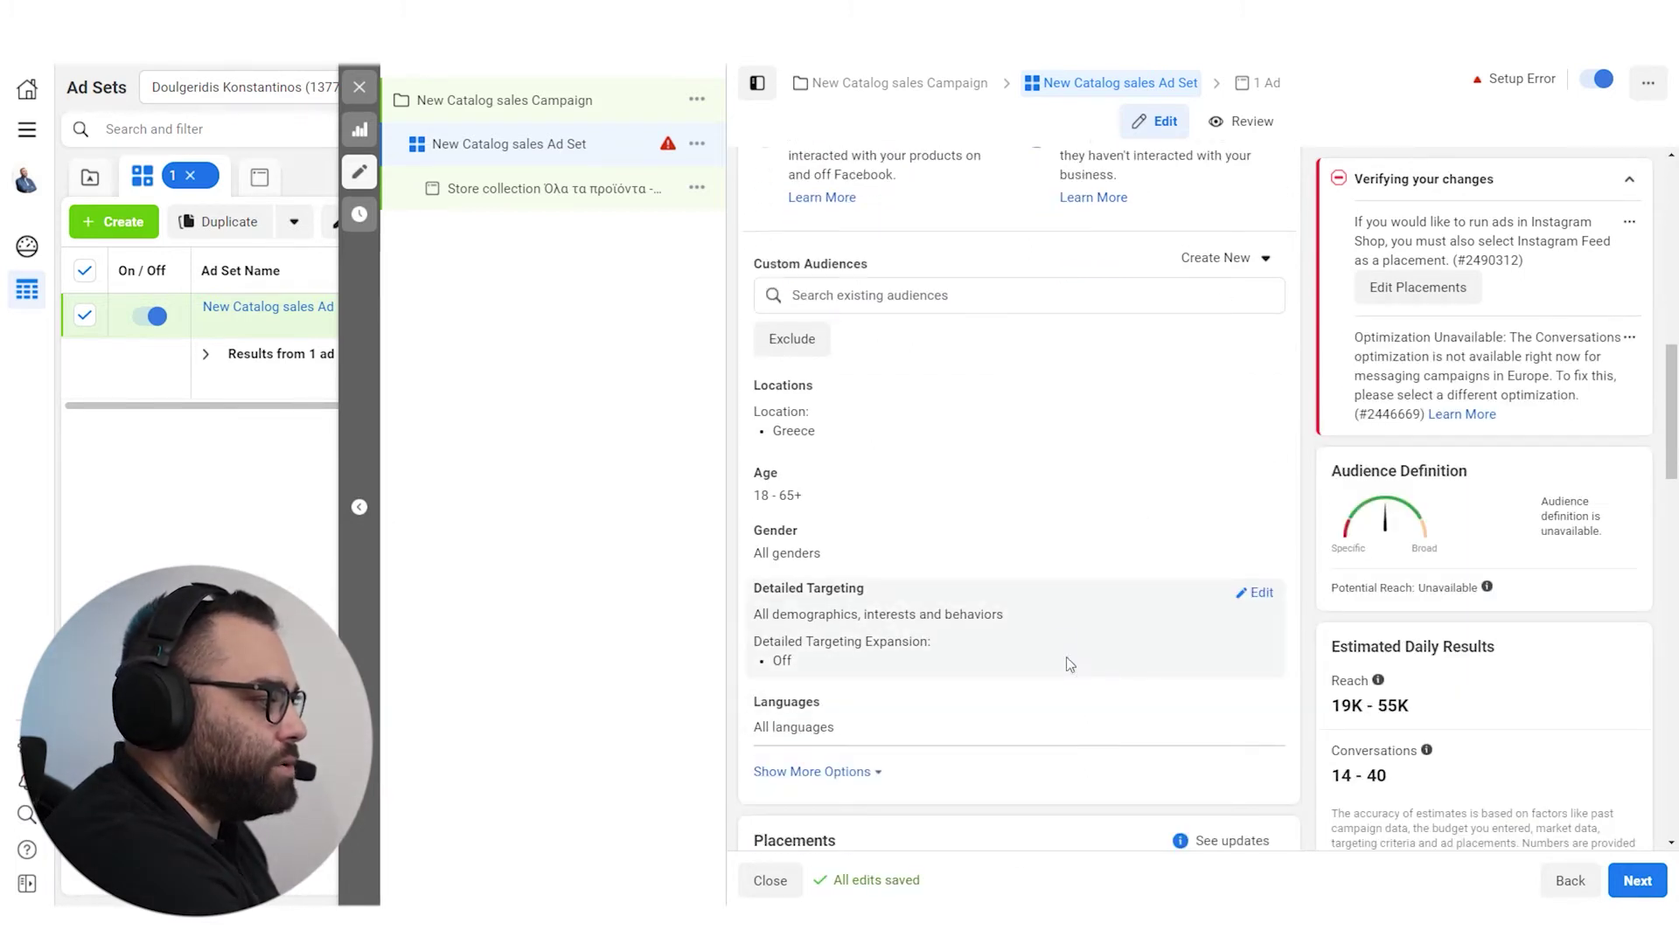
{"action": "left_click", "coordinate": [907, 302]}
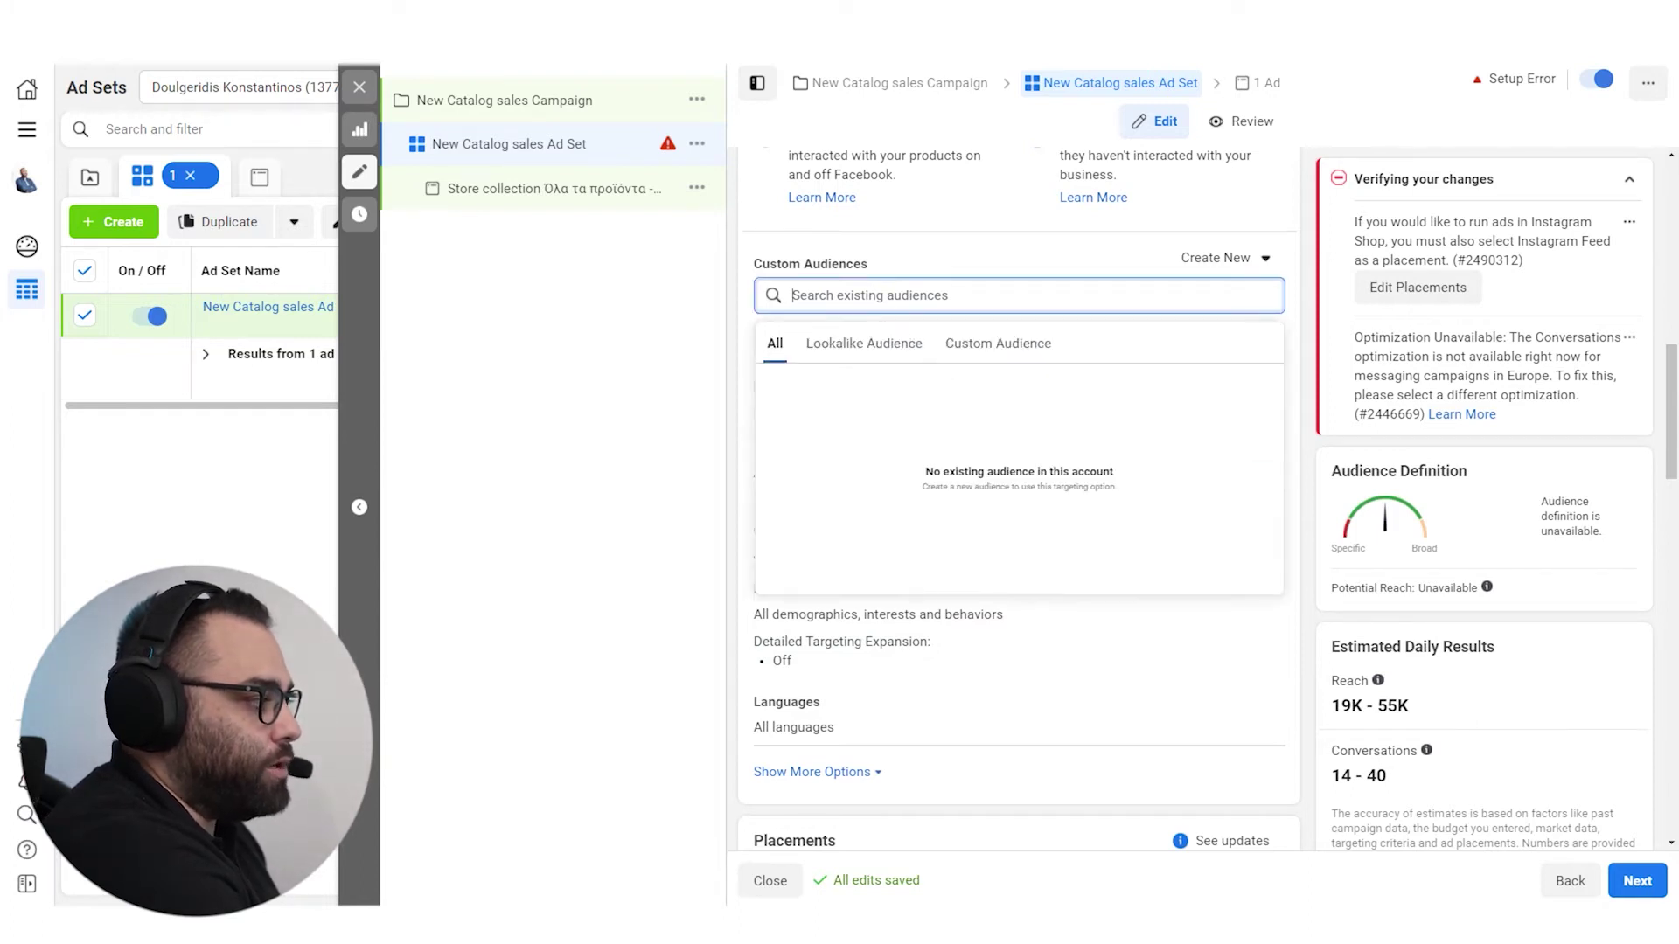
- Close the ad set editor and create a new campaign with the Conversions objective
{"action": "left_click", "coordinate": [357, 90]}
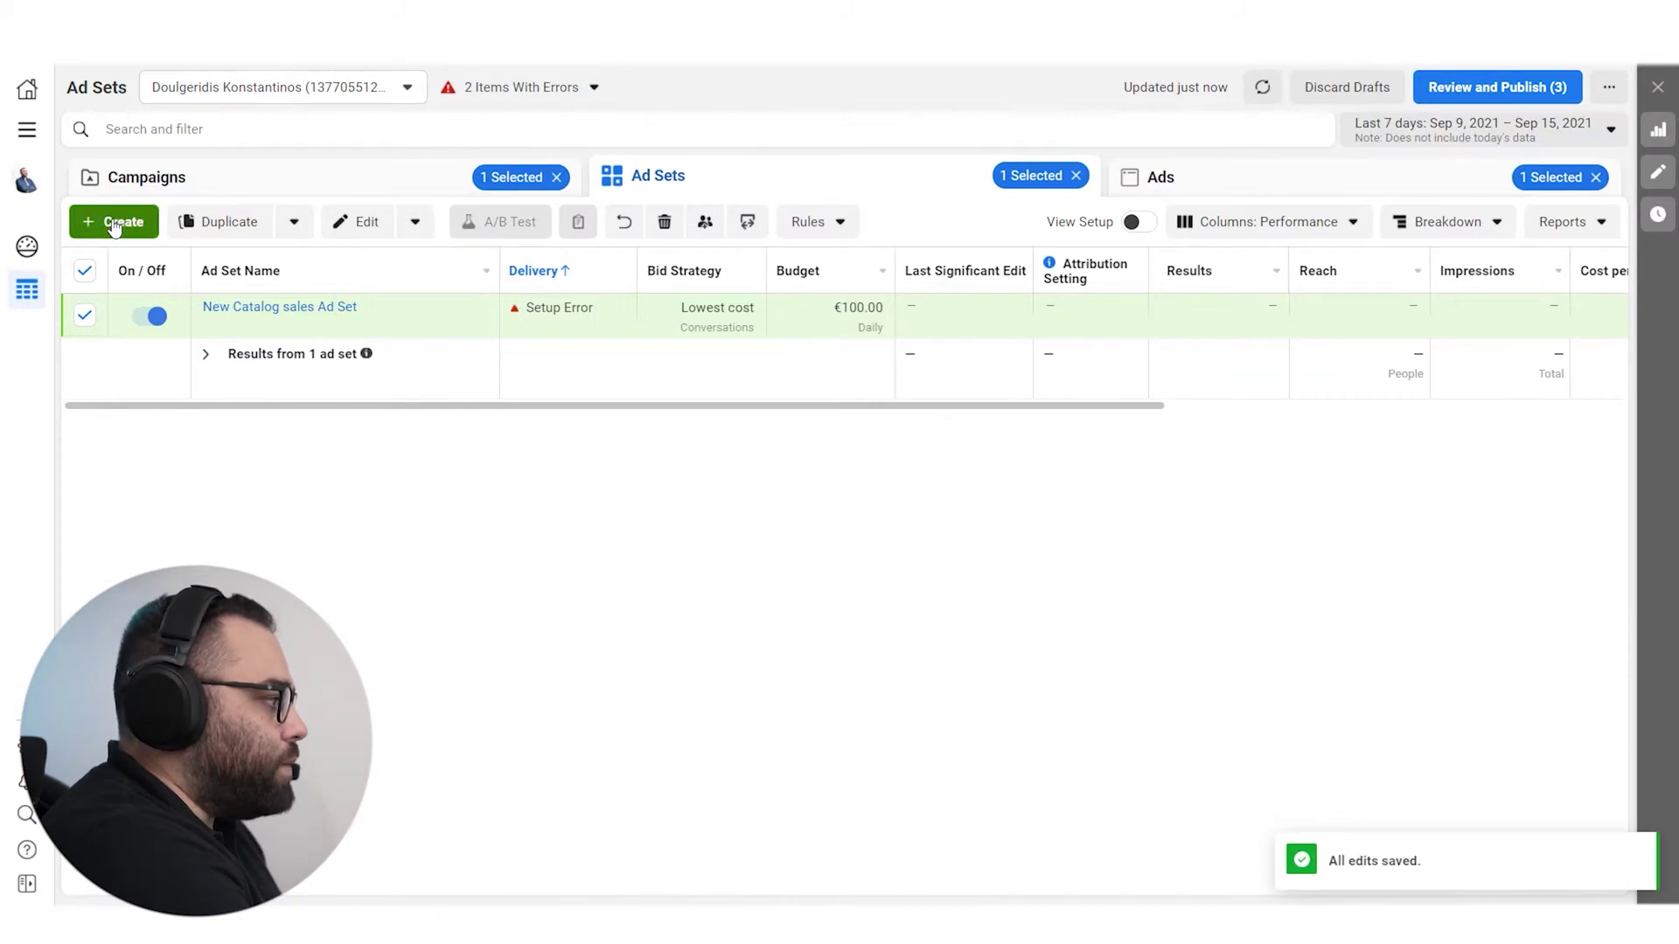
{"action": "left_click", "coordinate": [114, 222]}
{"action": "left_click", "coordinate": [983, 532]}
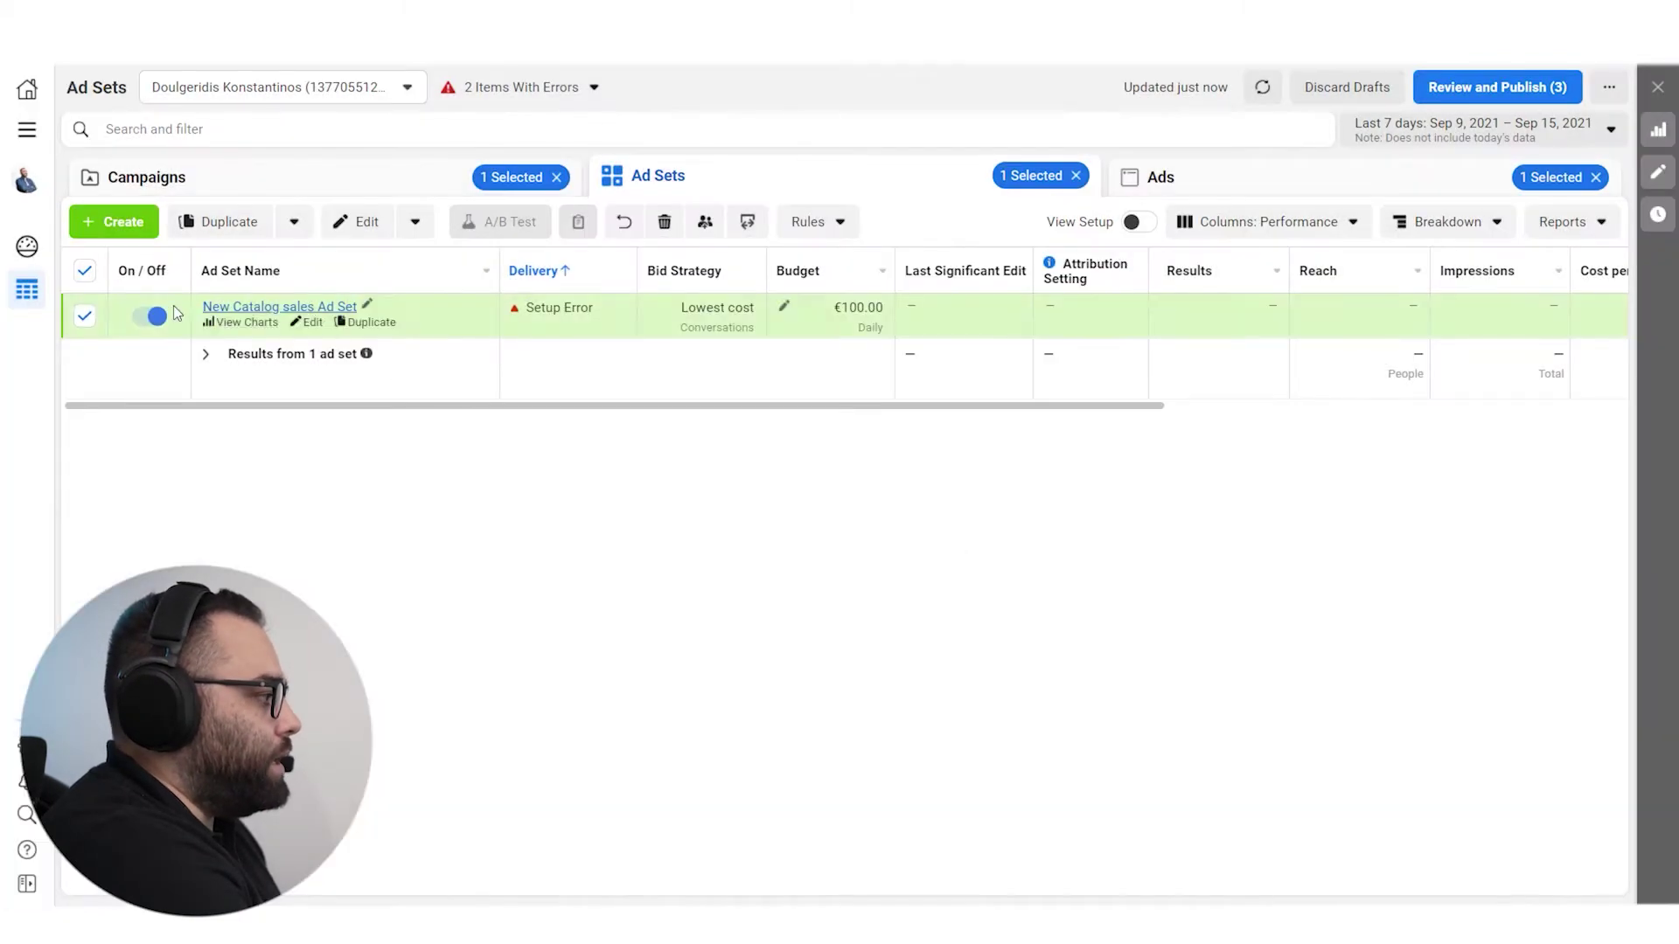
{"action": "left_click", "coordinate": [481, 188]}
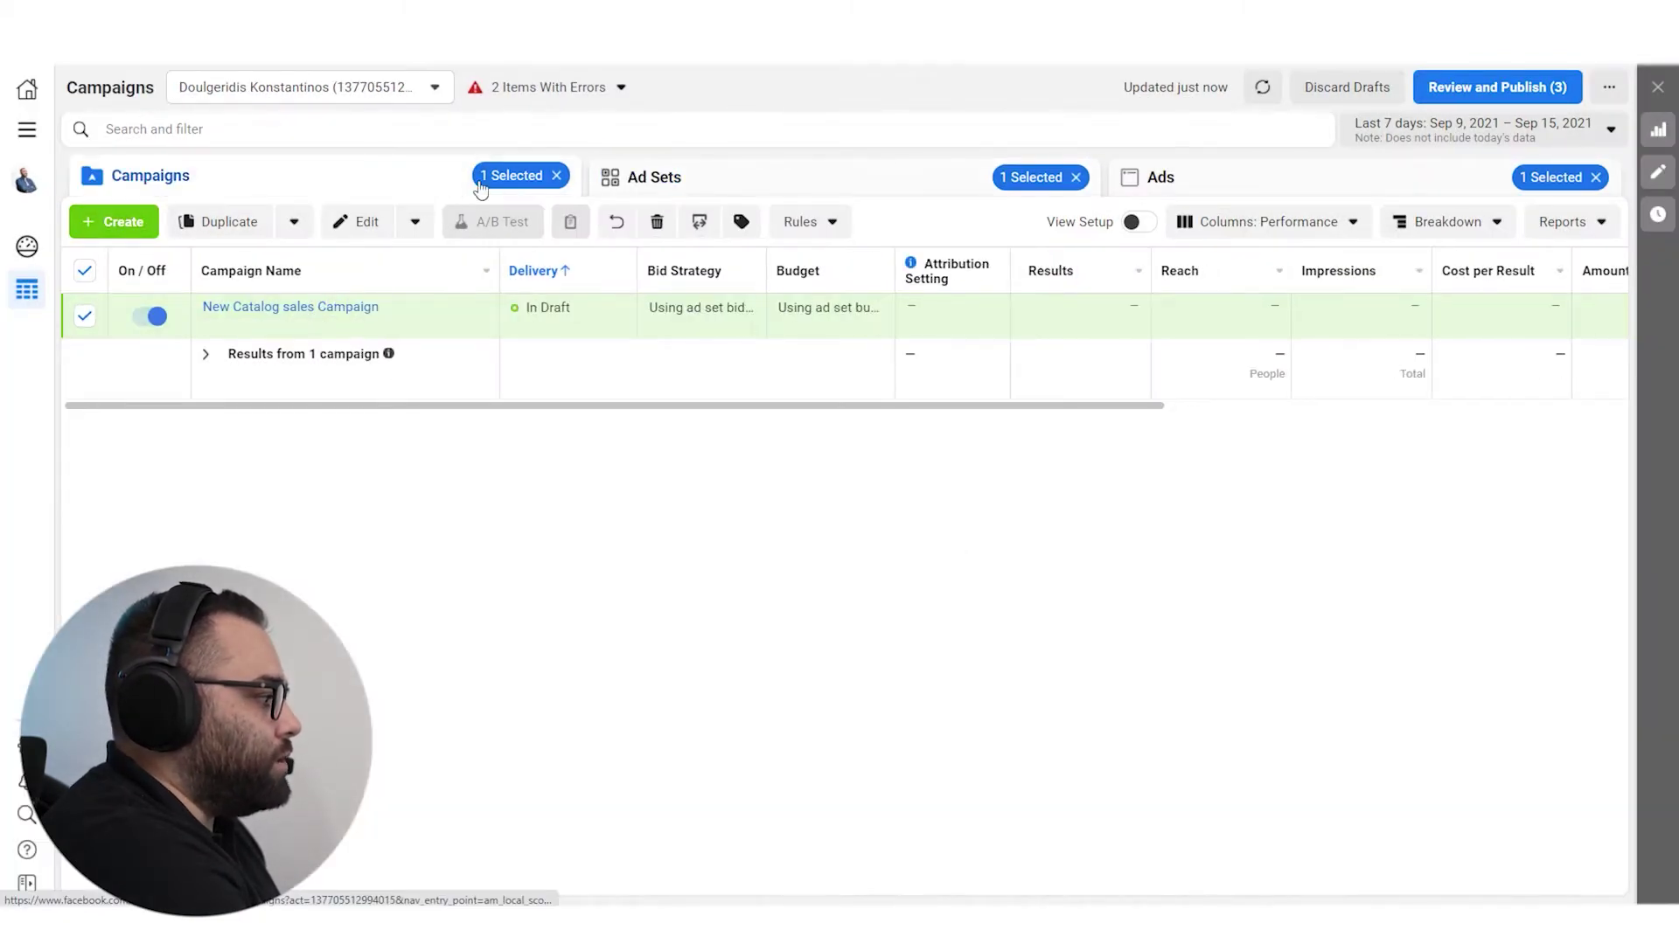
{"action": "left_click", "coordinate": [86, 226]}
{"action": "left_click", "coordinate": [951, 357]}
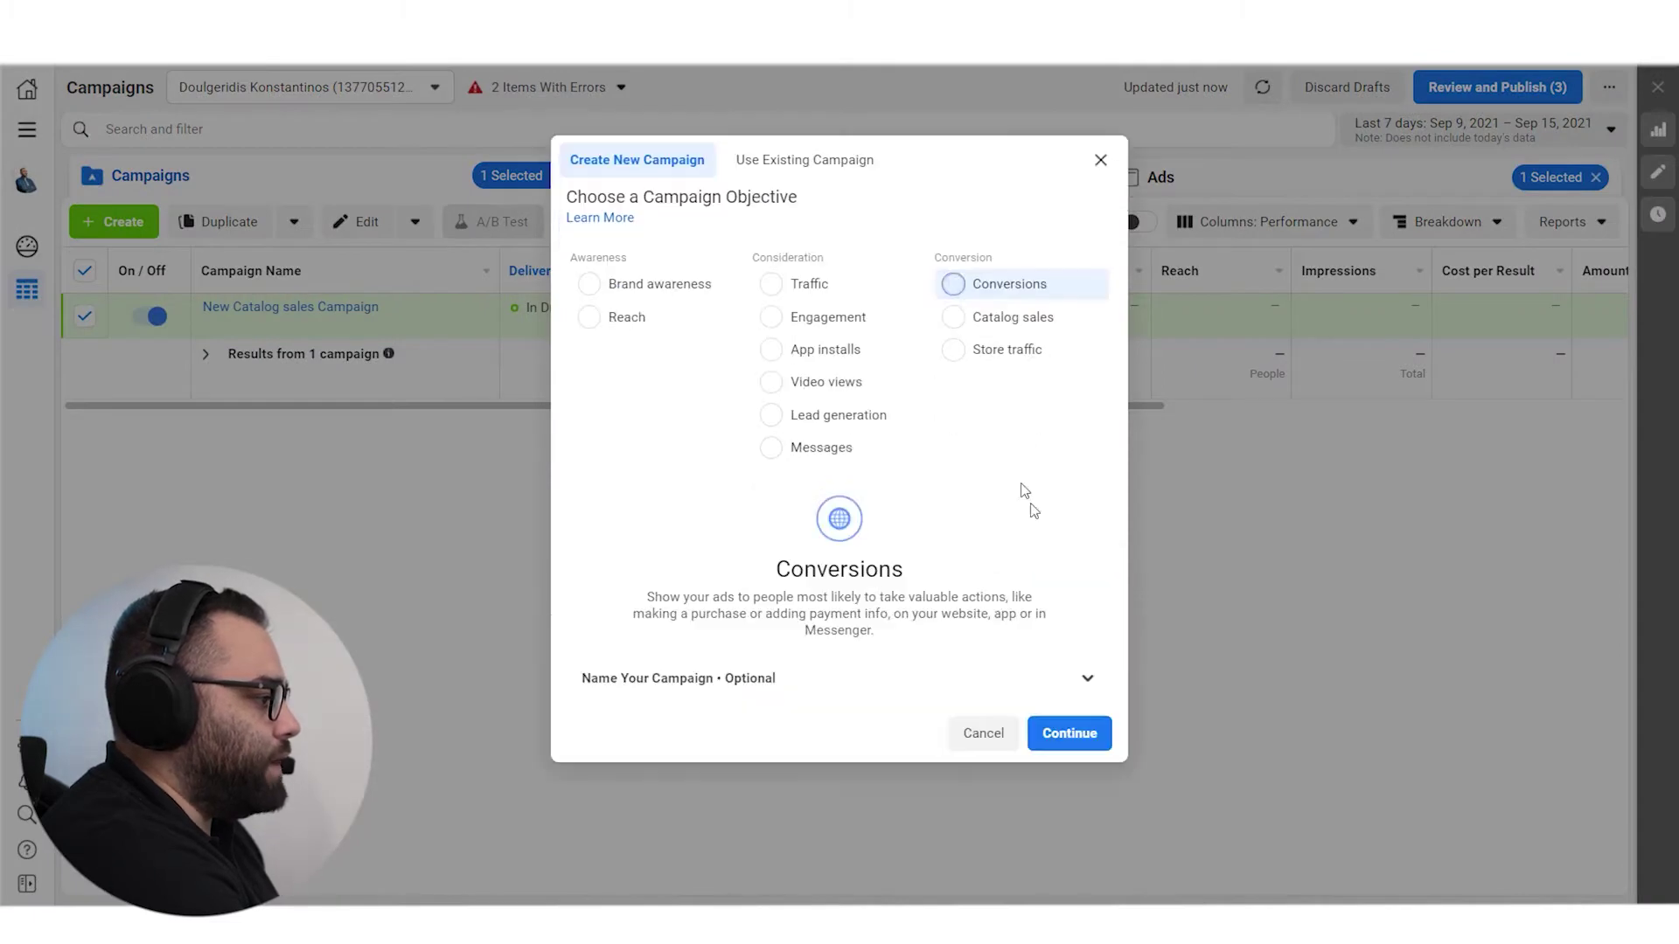
{"action": "left_click", "coordinate": [1070, 736]}
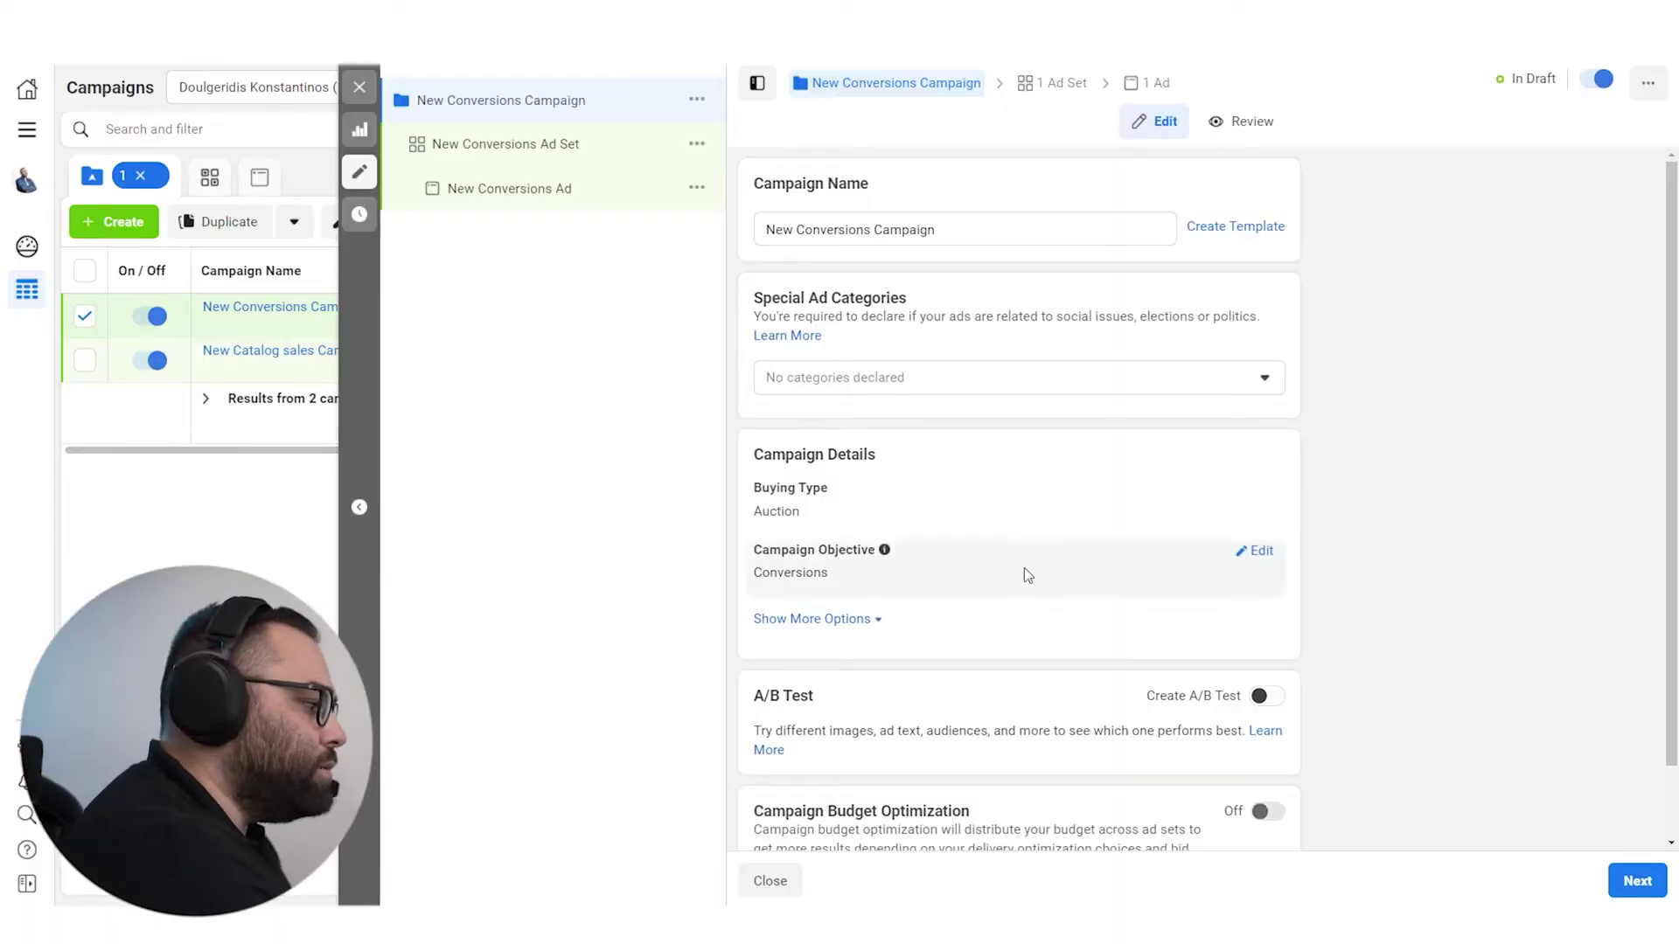
- Open the New Conversions Ad Set and review its conversion event location, pixel, dynamic creative and budget settings
{"action": "scroll", "coordinate": [1137, 615], "scroll_direction": "down", "scroll_amount": 1}
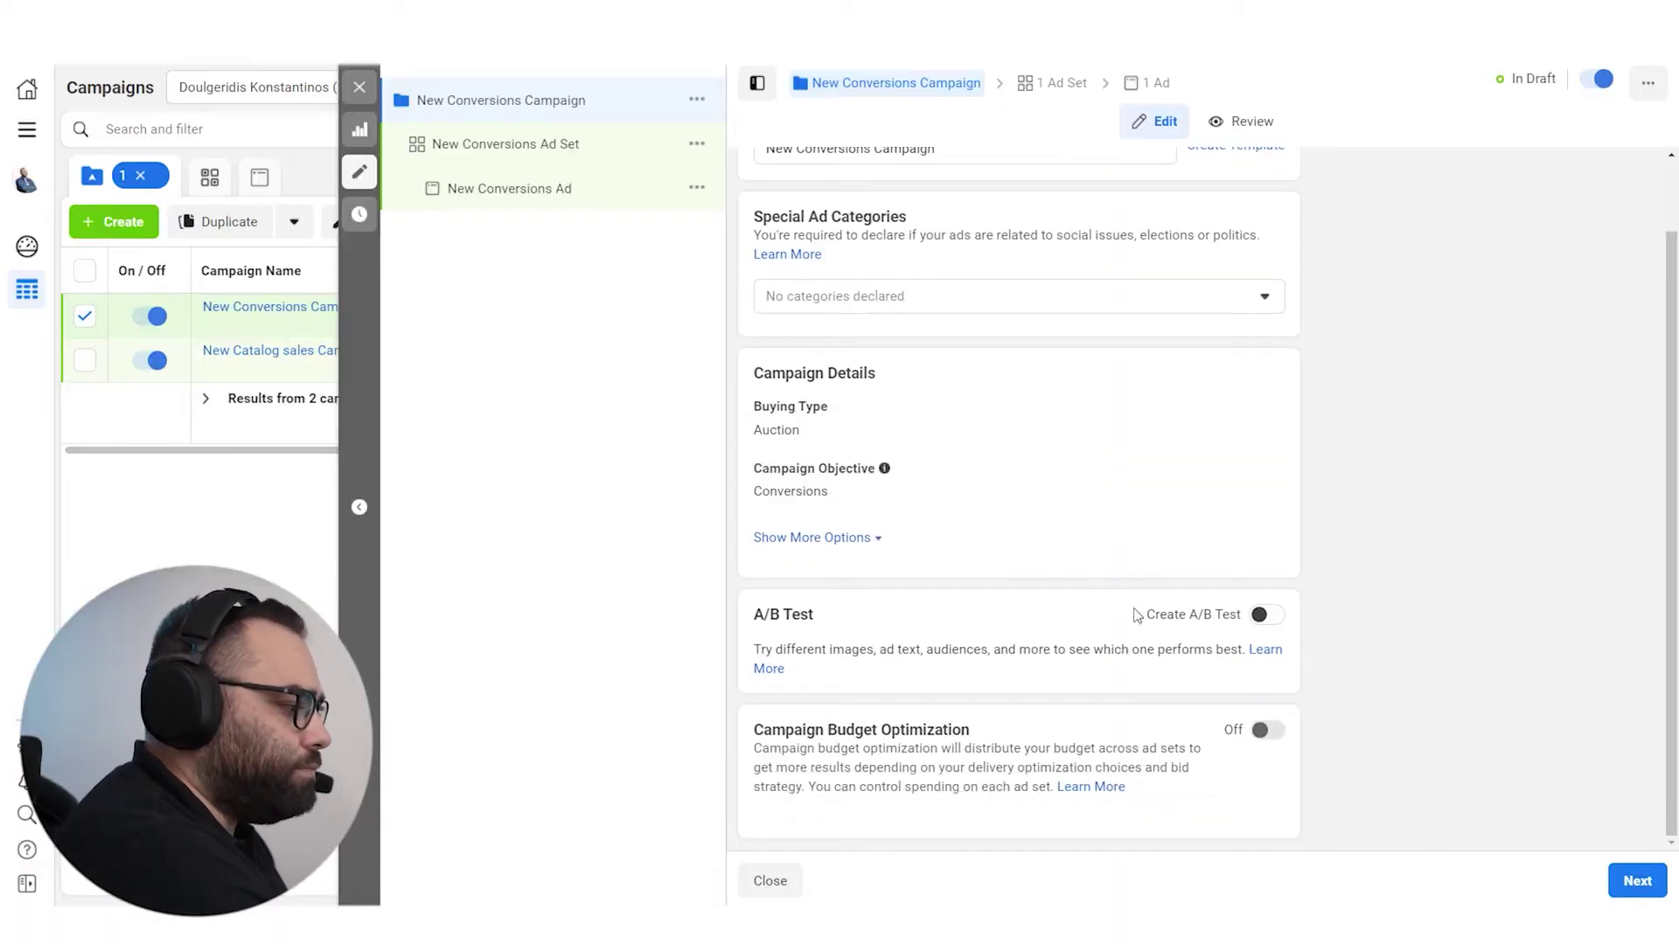
{"action": "left_click", "coordinate": [518, 148]}
{"action": "scroll", "coordinate": [988, 525], "scroll_direction": "down", "scroll_amount": 2}
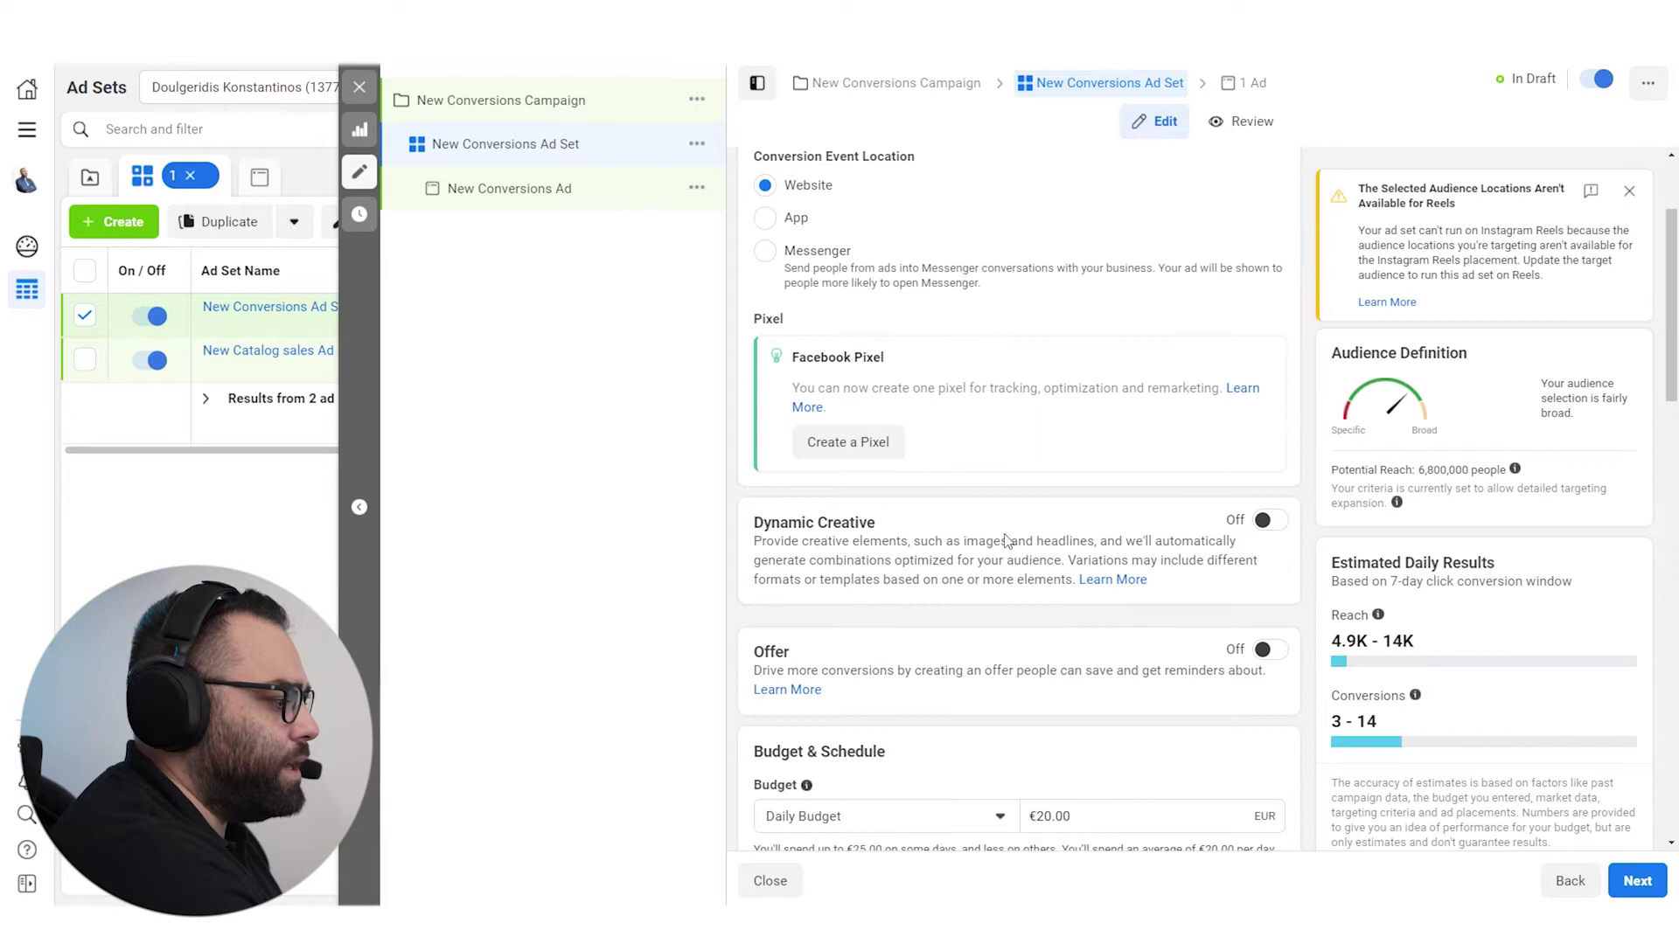
{"action": "scroll", "coordinate": [965, 528], "scroll_direction": "up", "scroll_amount": 2}
{"action": "scroll", "coordinate": [1015, 457], "scroll_direction": "down", "scroll_amount": 12}
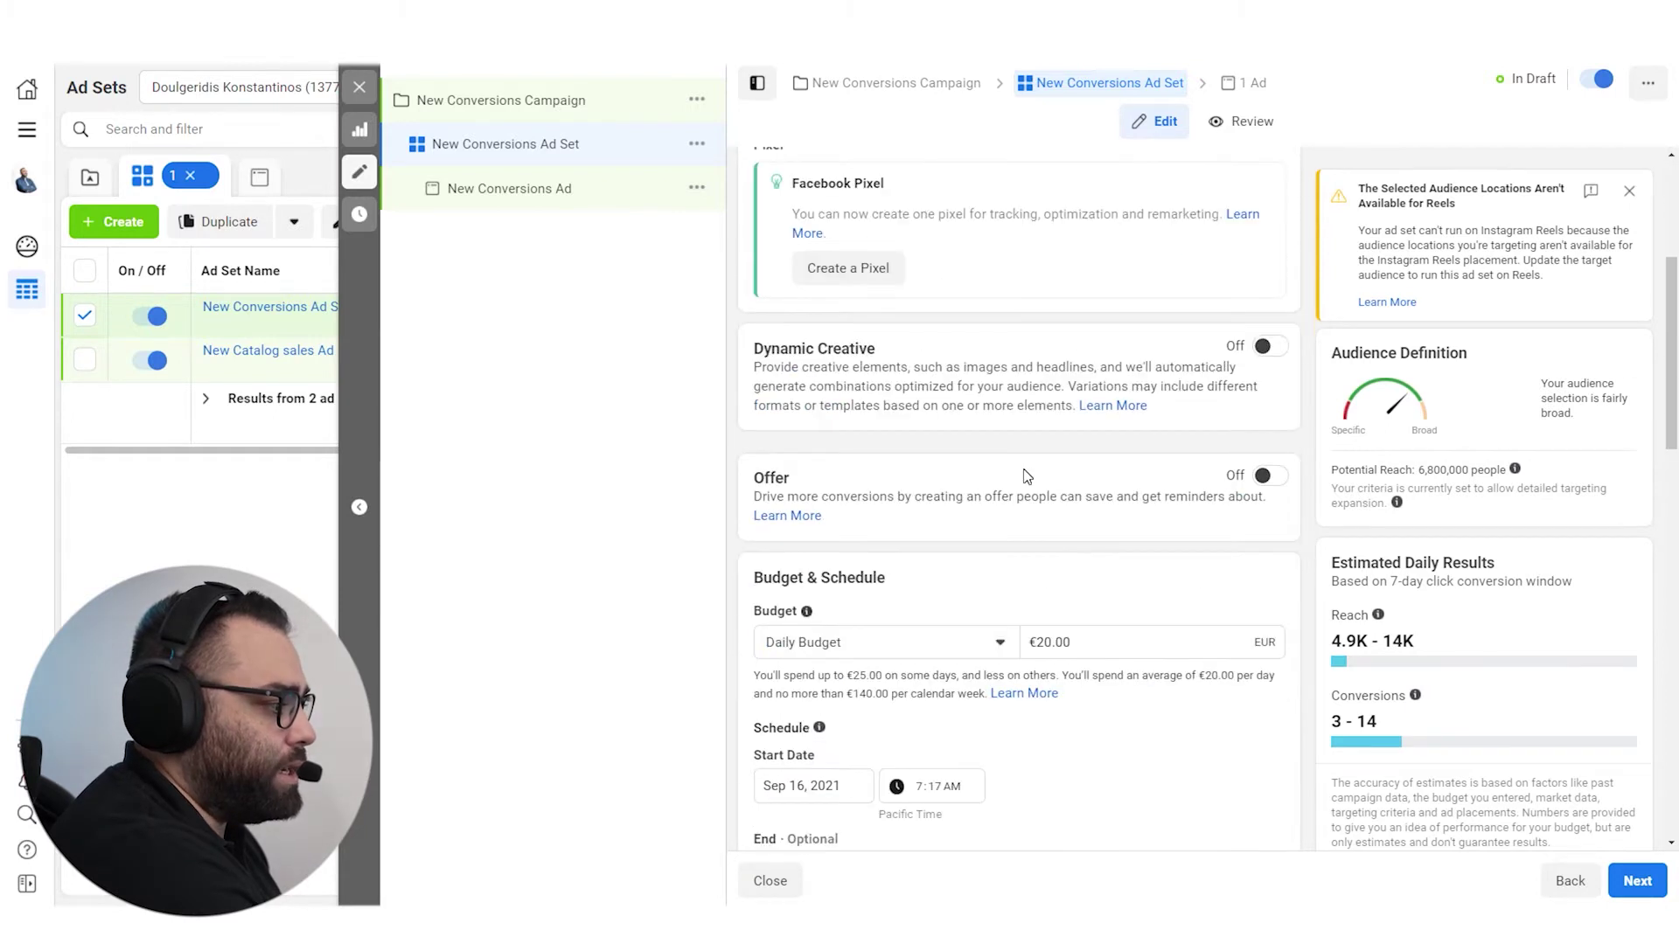
- Check the conversions ad set's existing custom audiences and examine its audience targeting, budget and schedule settings
{"action": "left_click", "coordinate": [998, 514]}
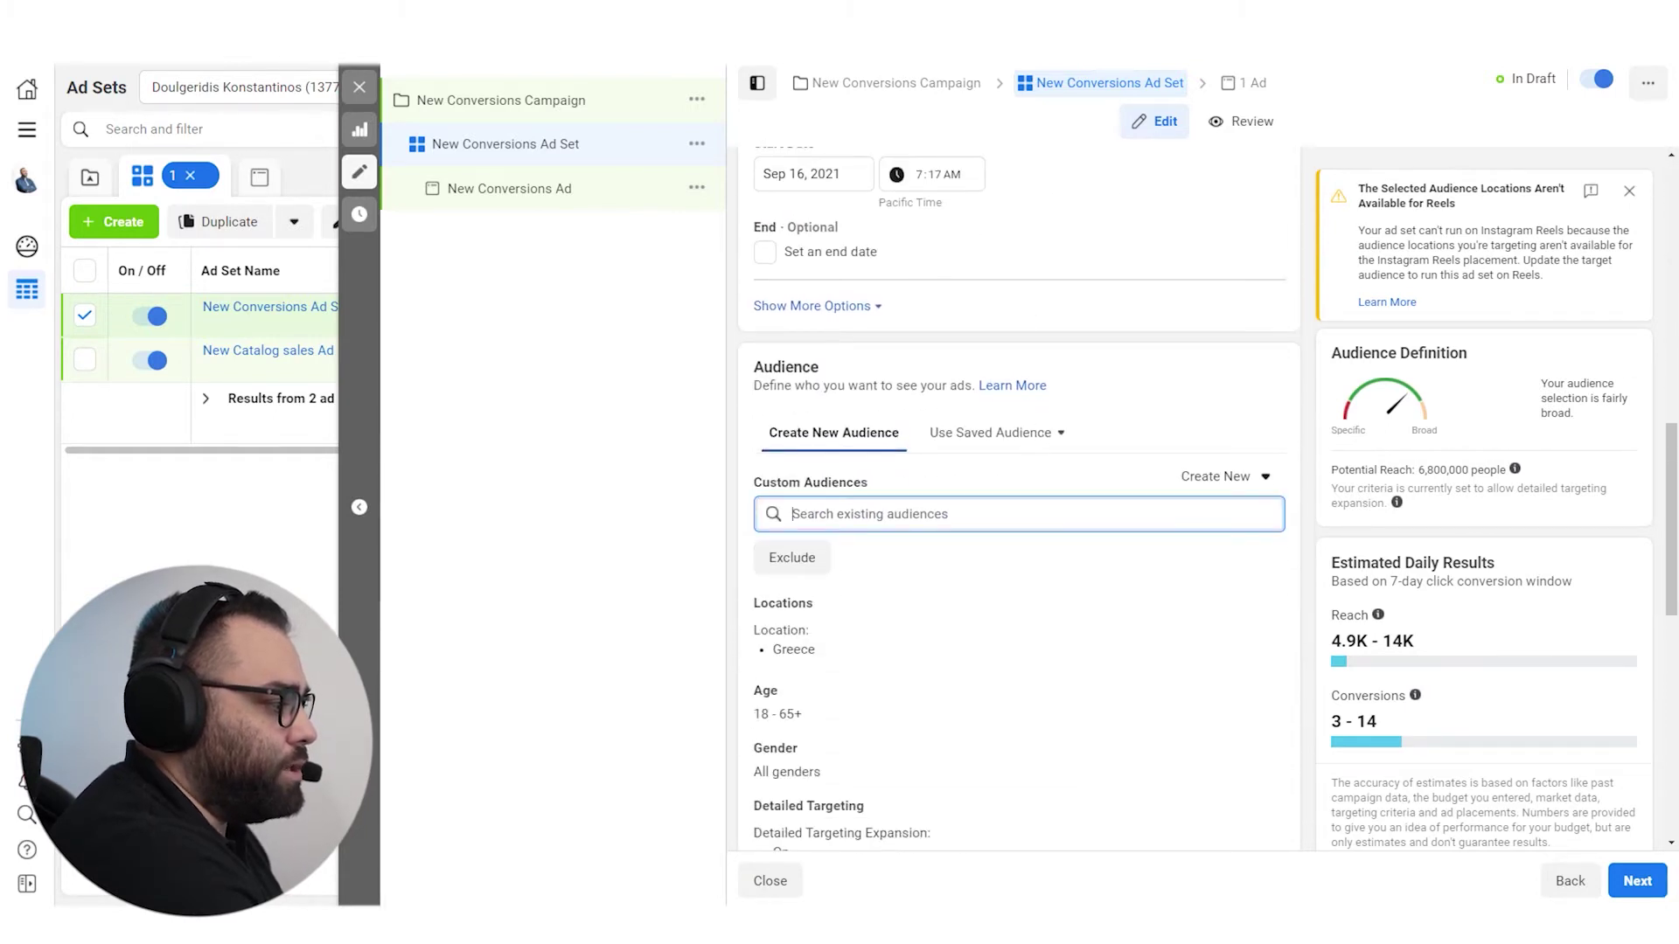
{"action": "left_click", "coordinate": [1291, 367]}
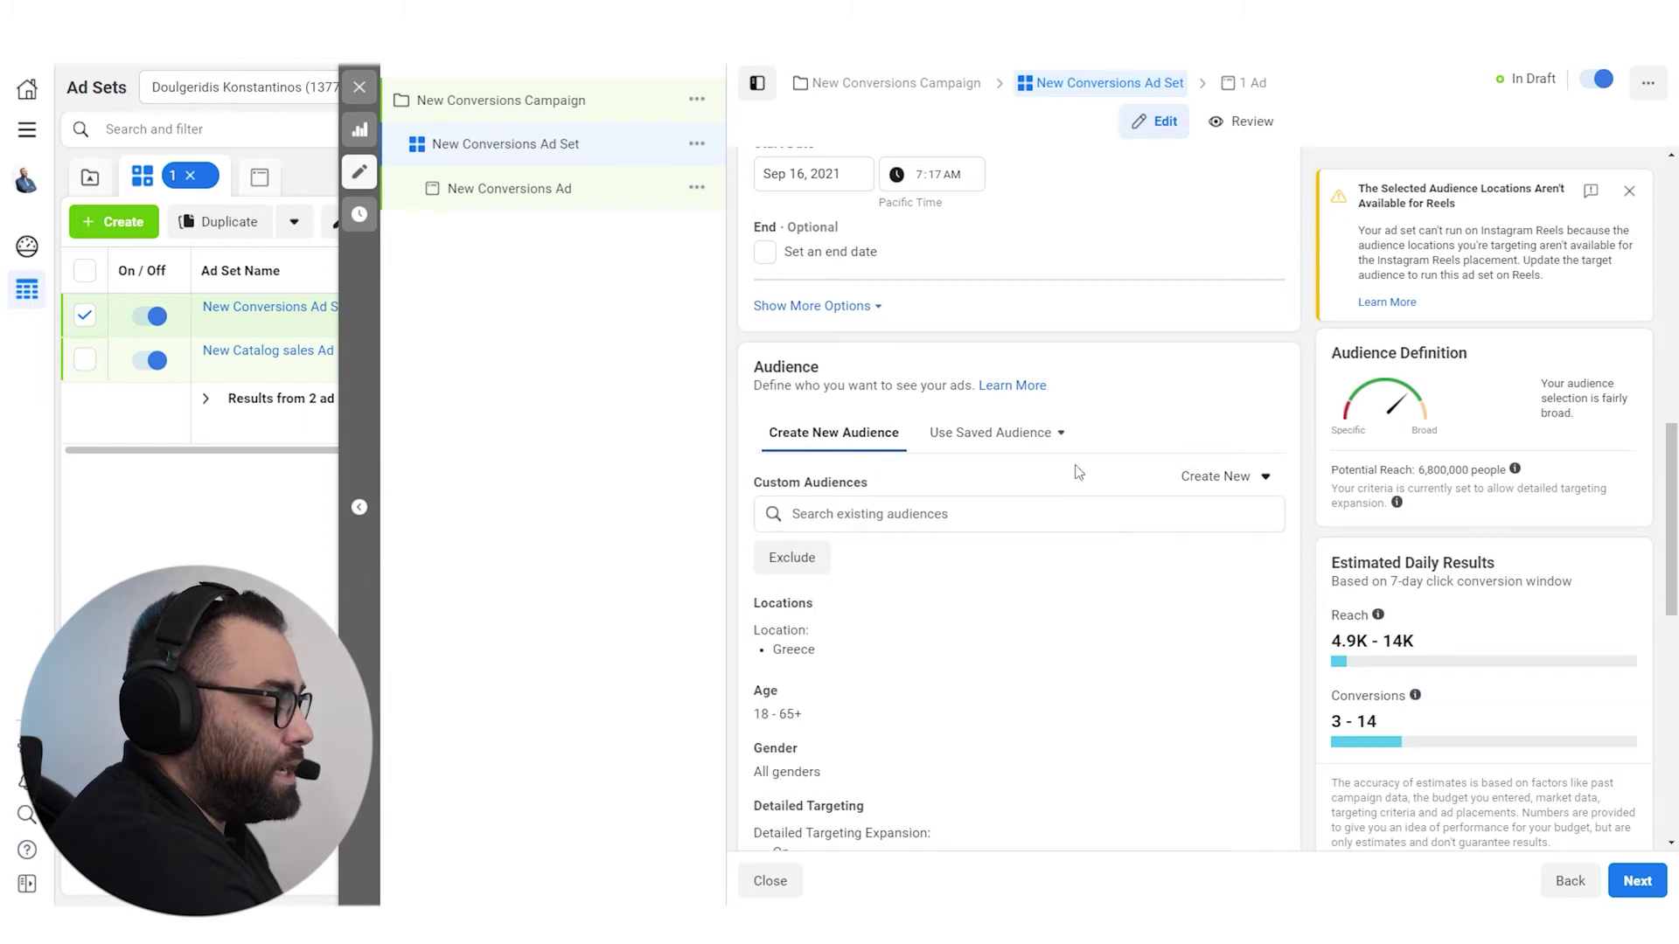
{"action": "scroll", "coordinate": [1148, 591], "scroll_direction": "down", "scroll_amount": 1}
{"action": "left_click", "coordinate": [1014, 426]}
{"action": "left_click", "coordinate": [1293, 326]}
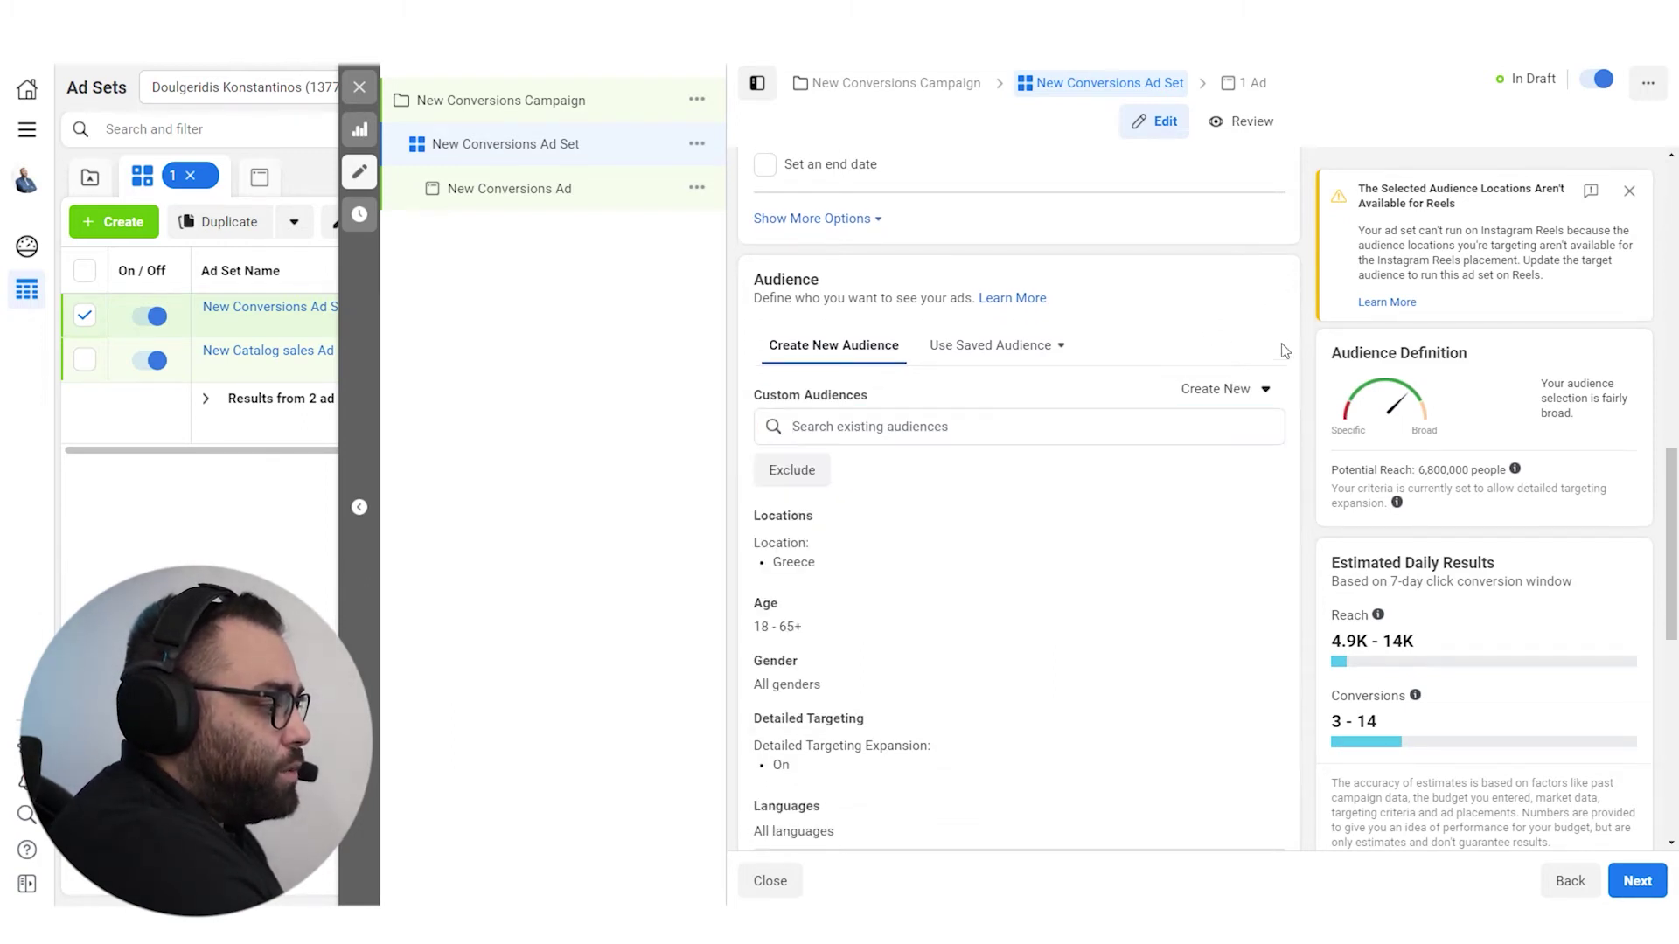
{"action": "scroll", "coordinate": [1275, 617], "scroll_direction": "down", "scroll_amount": 1}
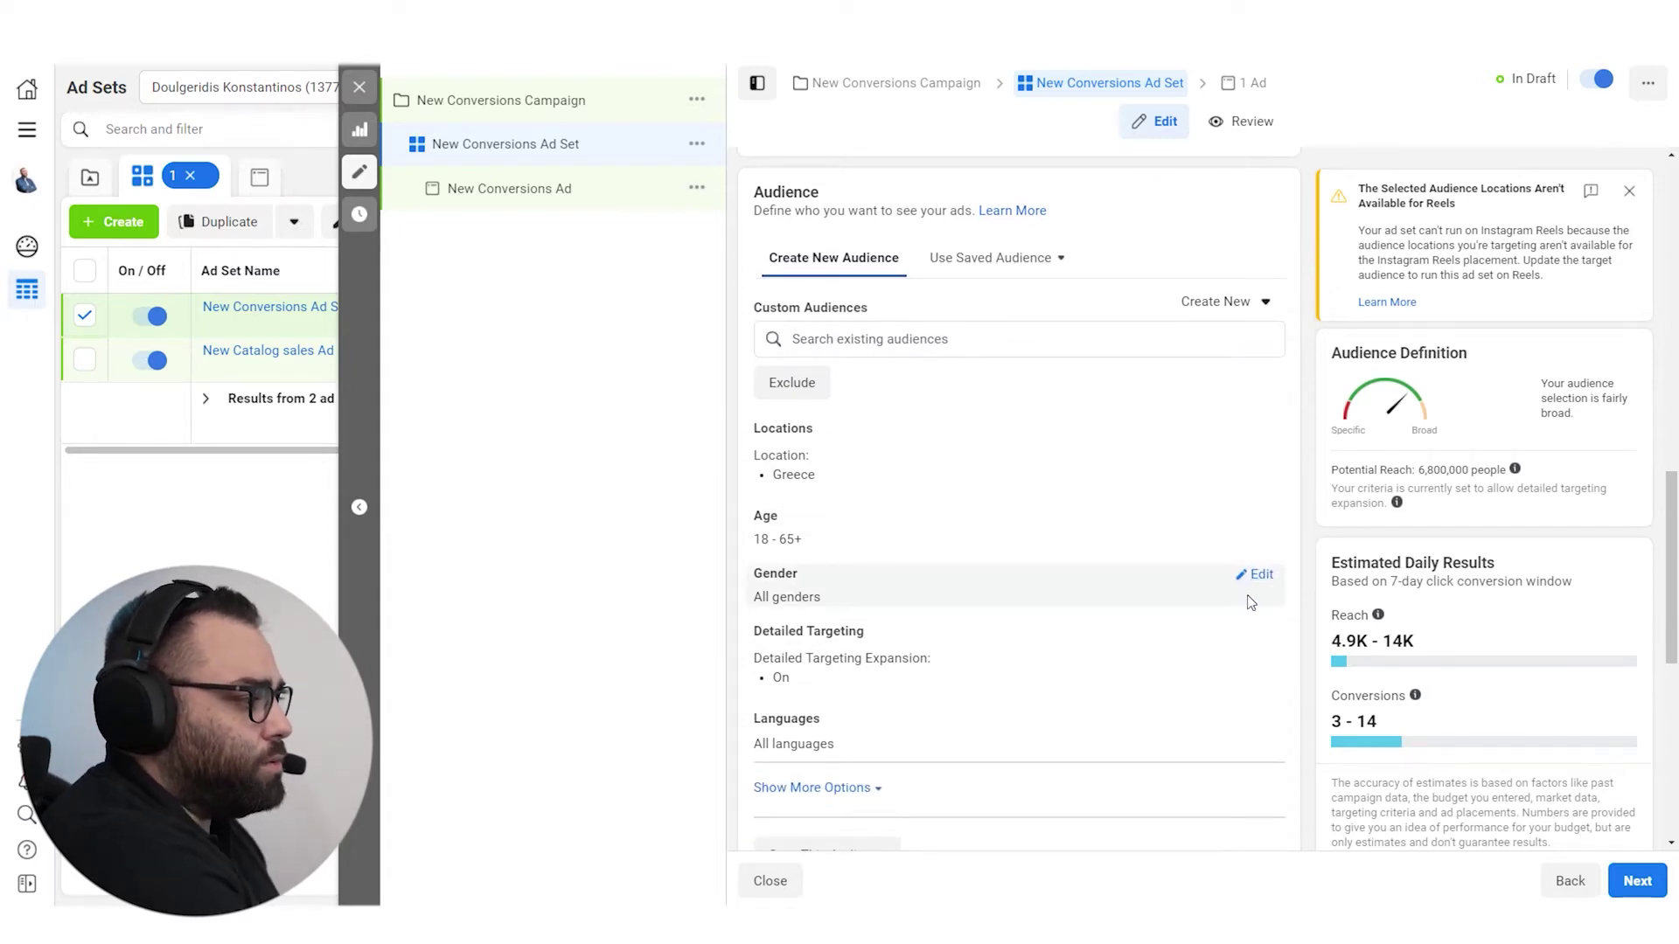
{"action": "scroll", "coordinate": [1250, 603], "scroll_direction": "up", "scroll_amount": 9}
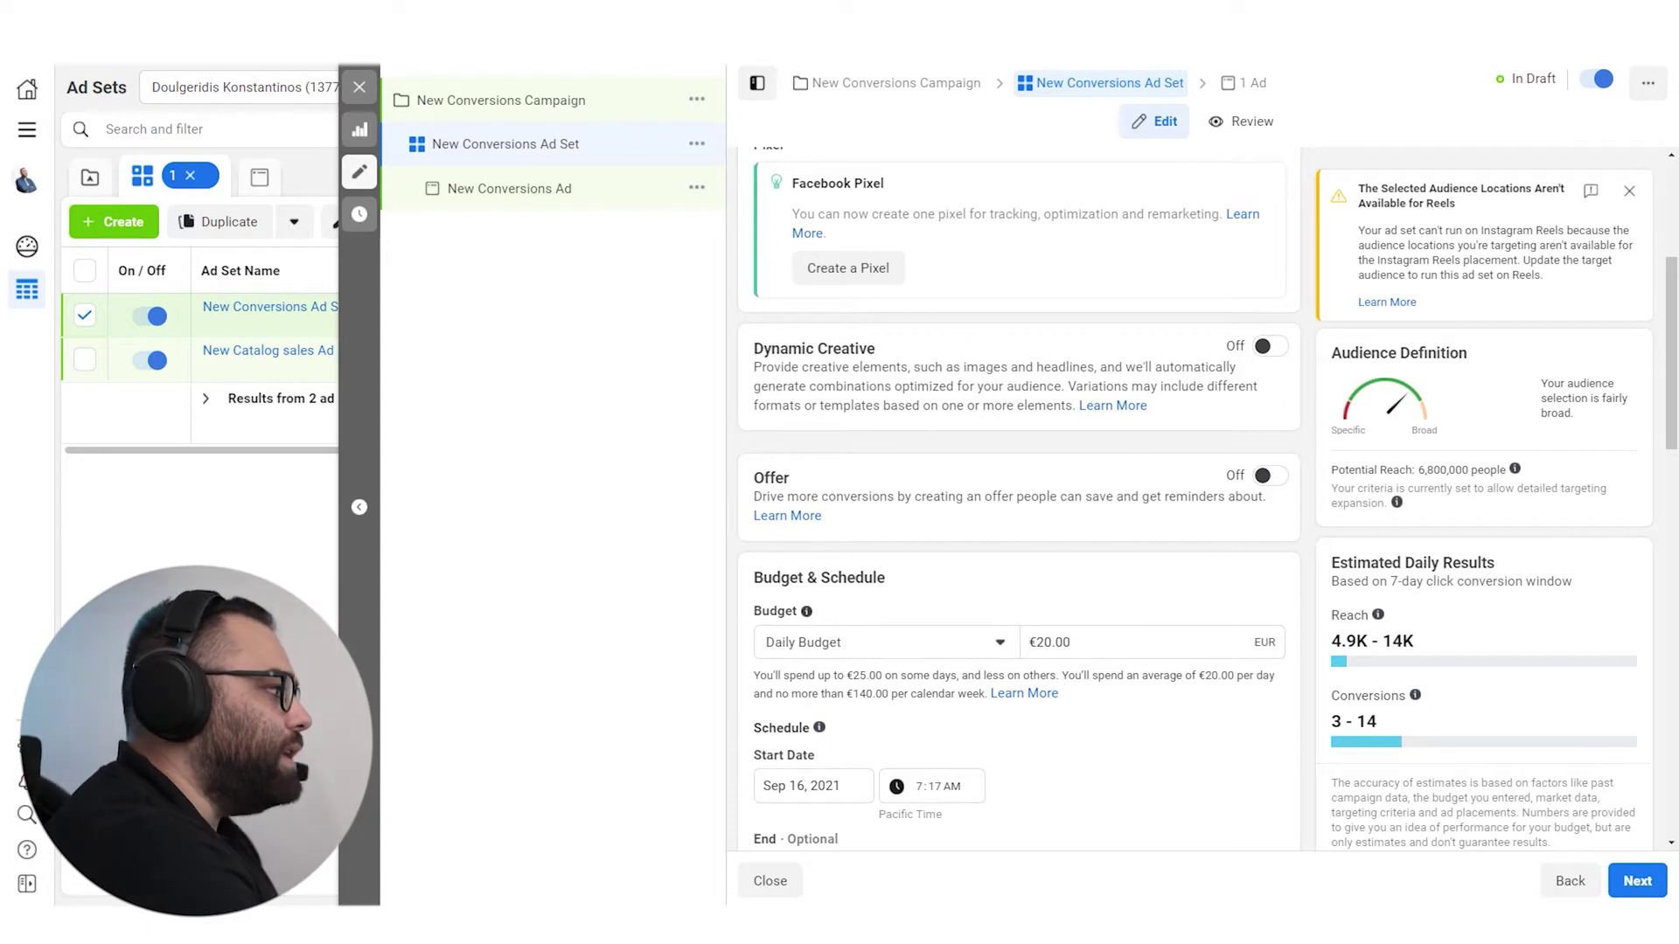
{"action": "scroll", "coordinate": [1108, 581], "scroll_direction": "down", "scroll_amount": 8}
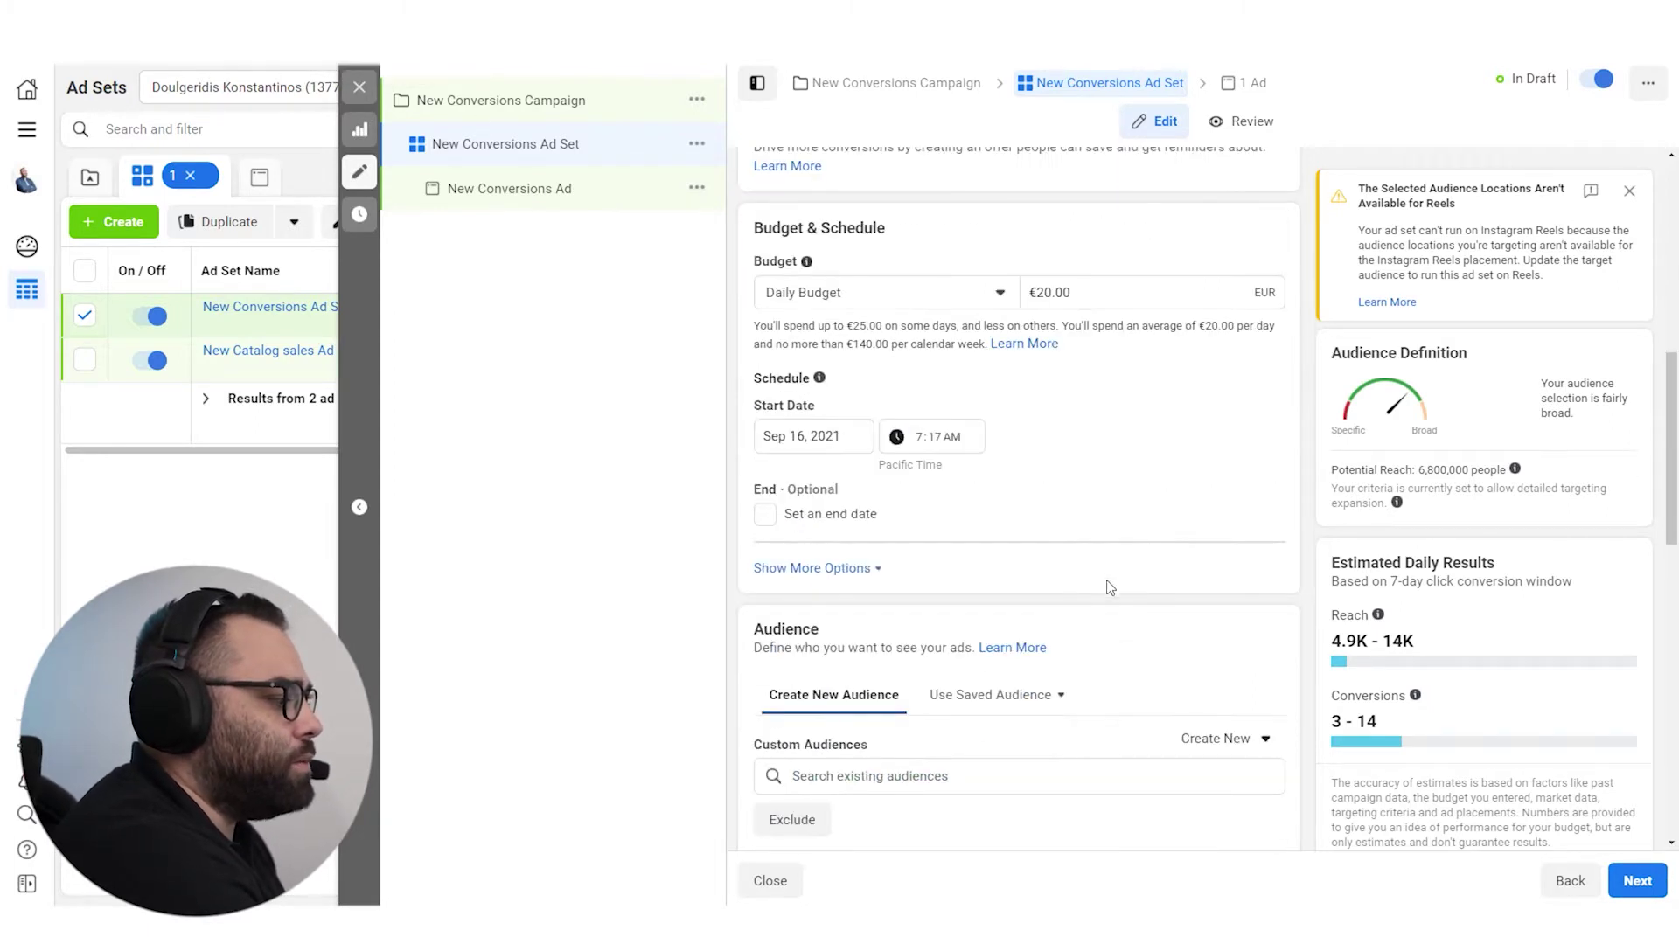